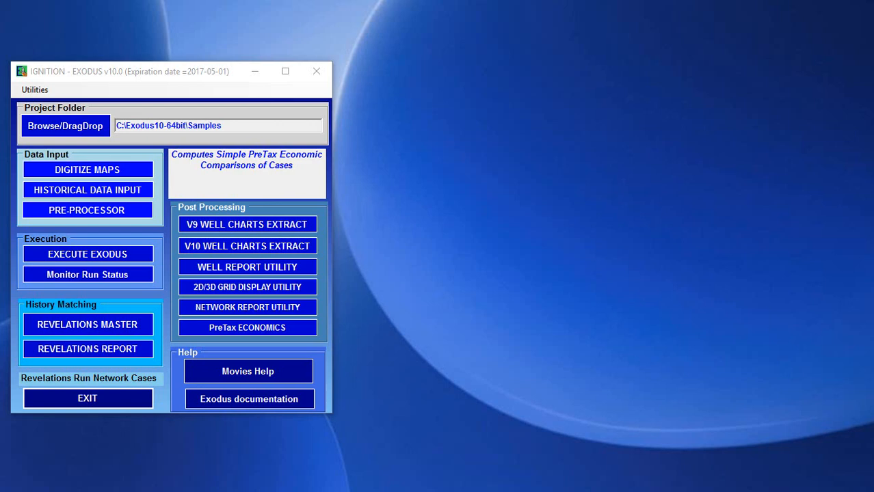
Open Revelations Master and load Y:\TT_cases\Studies\Revelations\waterfloodv10-w8,14,23,34.dat, keeping all previous regressions for this data file.
{"action": "left_click", "coordinate": [125, 324]}
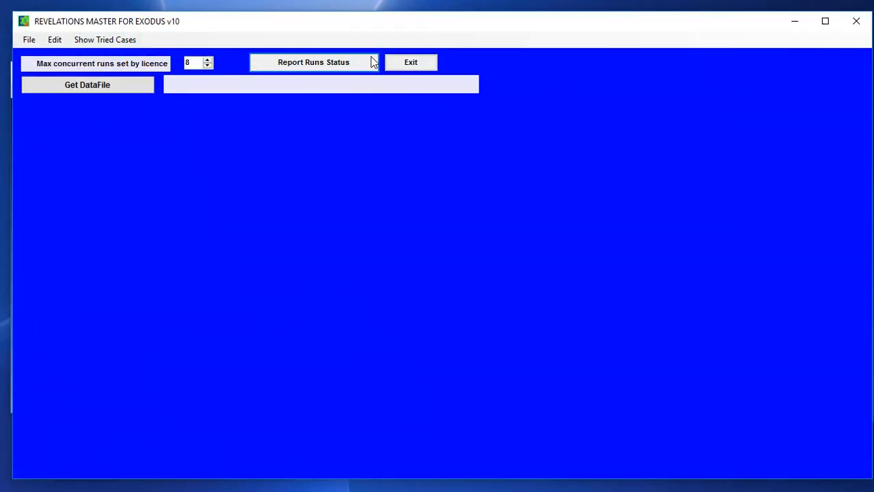
{"action": "left_click", "coordinate": [30, 40]}
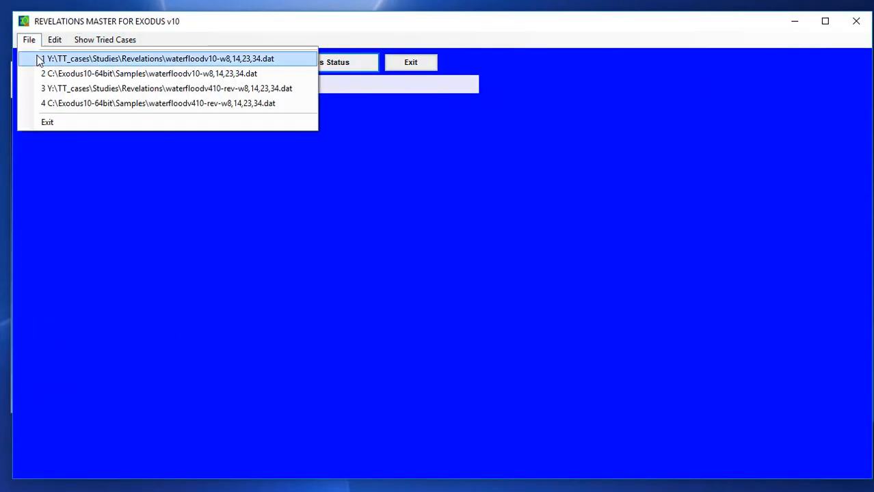
{"action": "left_click", "coordinate": [41, 59]}
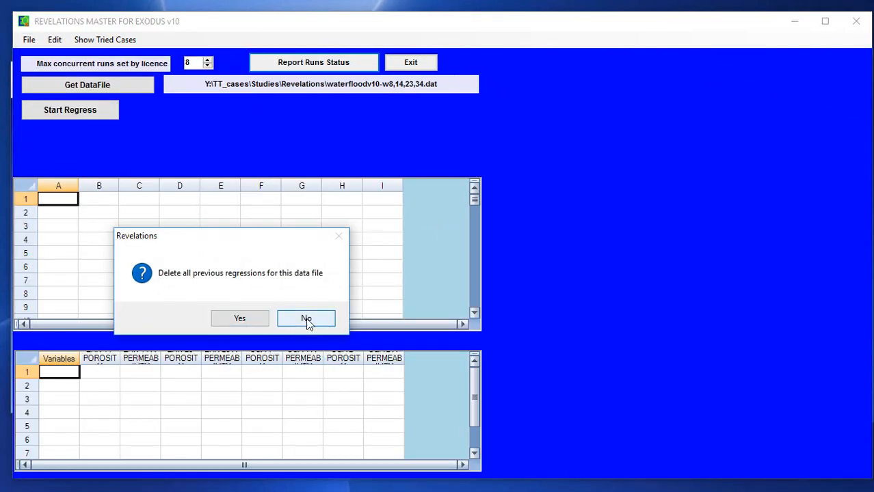
{"action": "left_click", "coordinate": [307, 325]}
Show the tried cases and examine their objective values from the first regression cycle through cycle 30.
{"action": "left_click", "coordinate": [68, 40]}
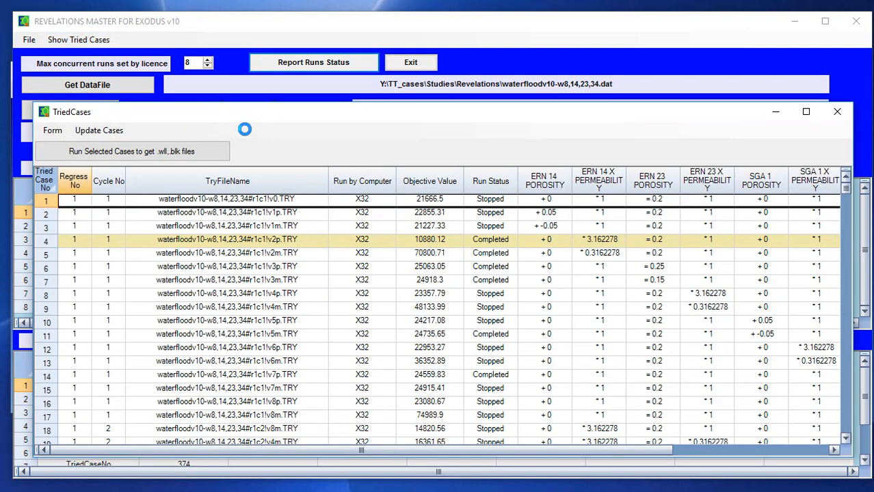
{"action": "left_click_drag", "start_coordinate": [276, 102], "coordinate": [276, 36]}
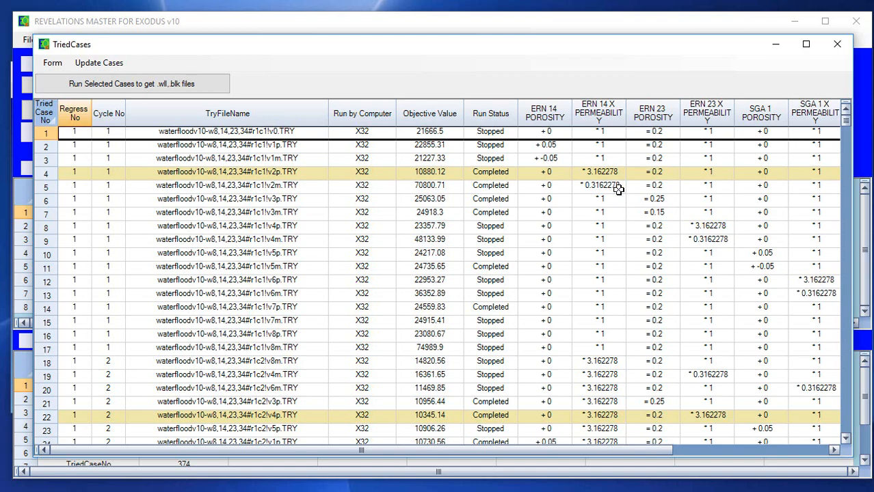
{"action": "scroll", "coordinate": [615, 366], "scroll_direction": "down", "scroll_amount": 4}
{"action": "scroll", "coordinate": [458, 294], "scroll_direction": "down", "scroll_amount": 1}
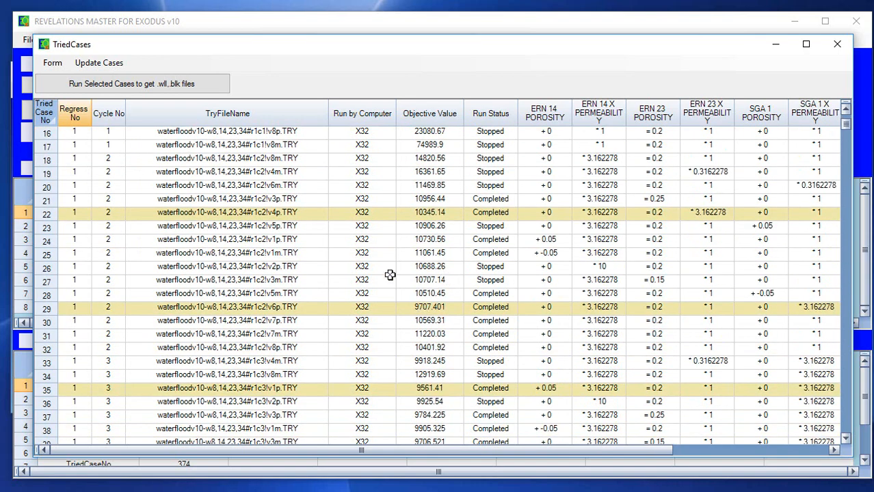
{"action": "scroll", "coordinate": [392, 221], "scroll_direction": "down", "scroll_amount": 11}
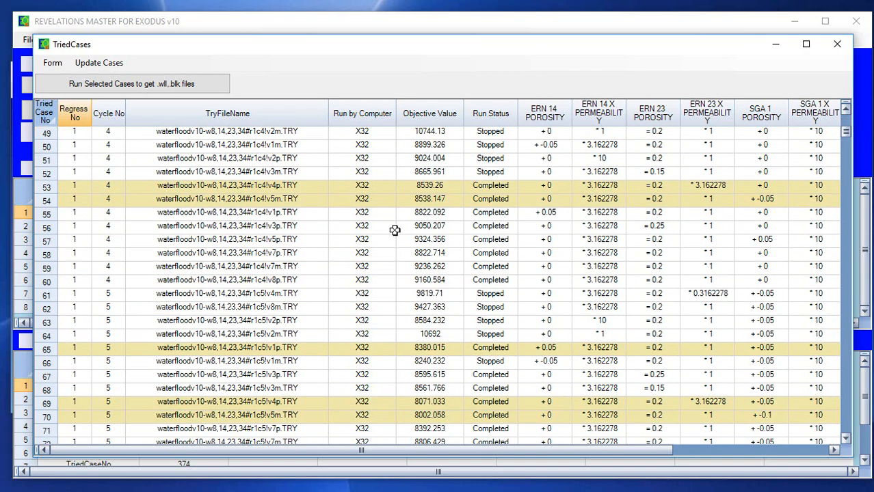
{"action": "scroll", "coordinate": [394, 231], "scroll_direction": "down", "scroll_amount": 2}
{"action": "scroll", "coordinate": [480, 326], "scroll_direction": "down", "scroll_amount": 3}
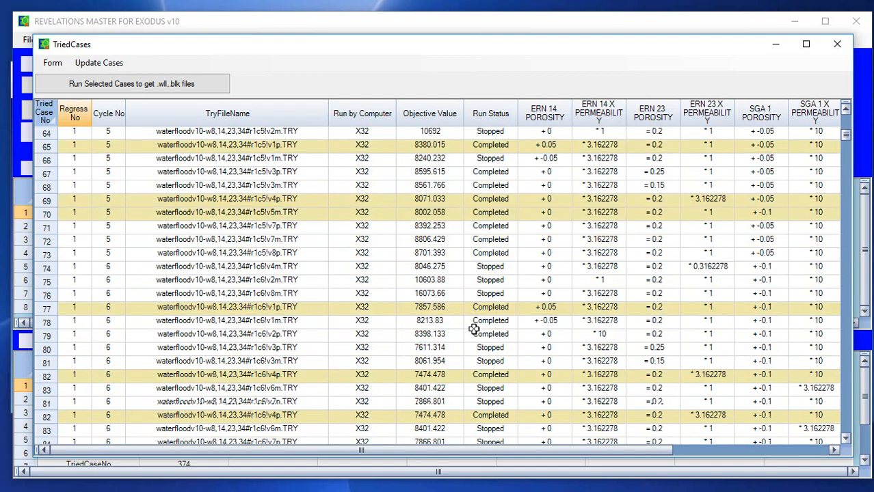
{"action": "scroll", "coordinate": [474, 329], "scroll_direction": "down", "scroll_amount": 20}
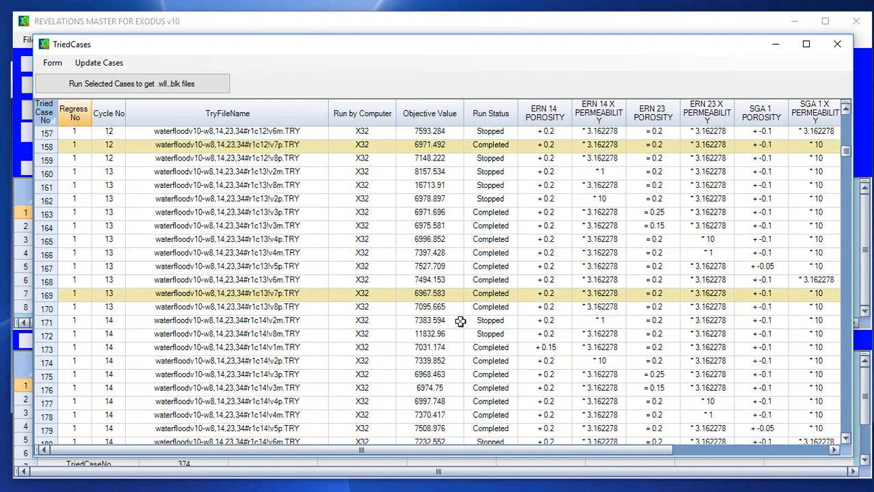
{"action": "scroll", "coordinate": [460, 322], "scroll_direction": "down", "scroll_amount": 20}
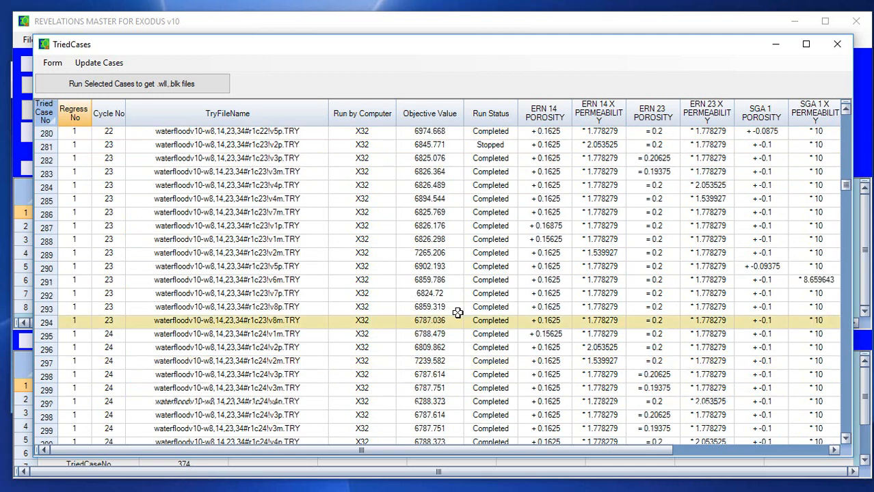
{"action": "scroll", "coordinate": [457, 313], "scroll_direction": "down", "scroll_amount": 14}
{"action": "scroll", "coordinate": [457, 312], "scroll_direction": "down", "scroll_amount": 12}
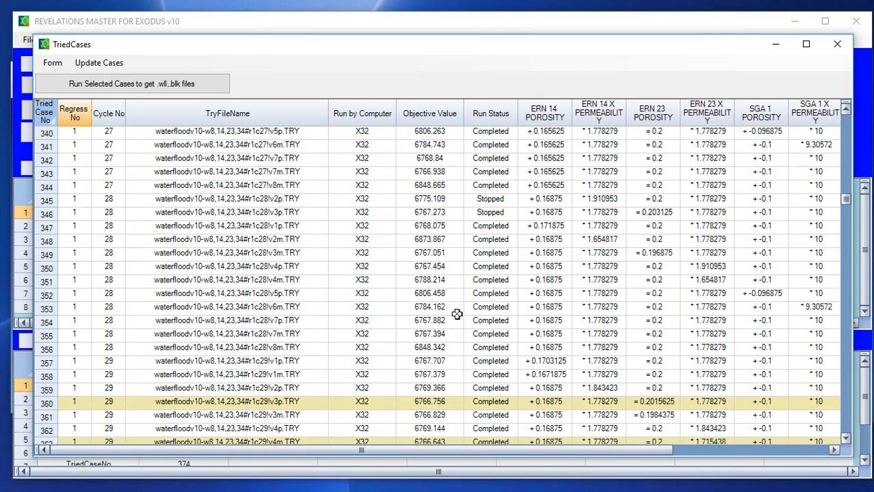
{"action": "scroll", "coordinate": [454, 328], "scroll_direction": "down", "scroll_amount": 1}
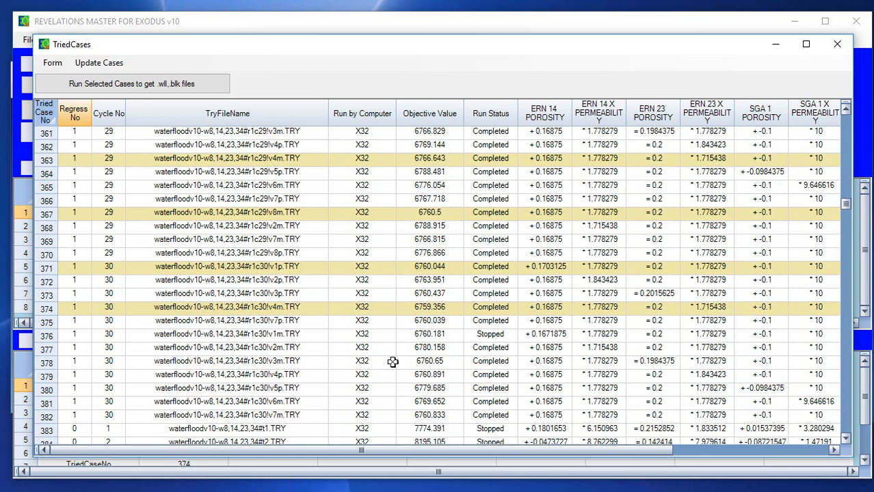
Rerun tried case 374 to get its well and grid summary files, and close Revelations Master.
{"action": "left_click", "coordinate": [416, 309]}
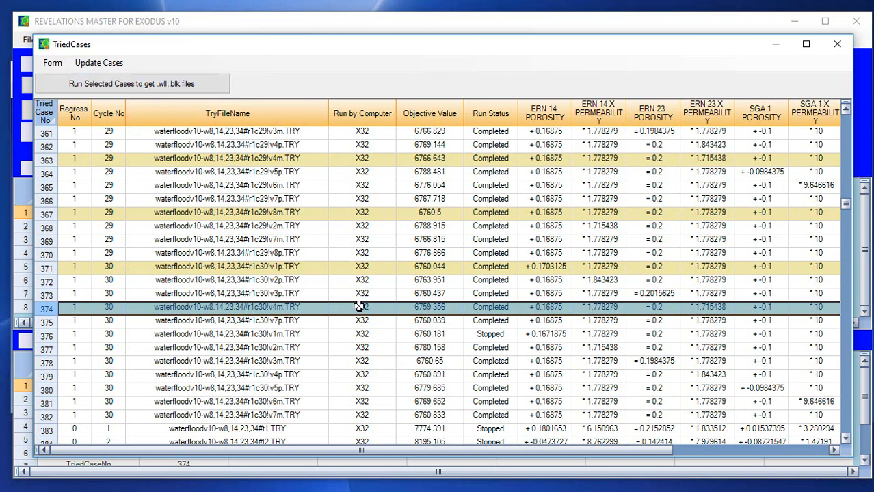
{"action": "left_click", "coordinate": [182, 81]}
{"action": "left_click", "coordinate": [152, 81]}
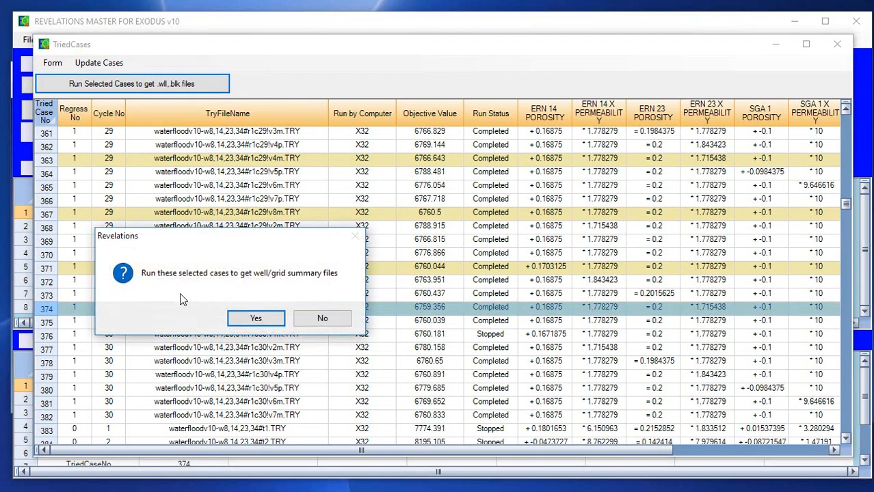
{"action": "left_click", "coordinate": [256, 318]}
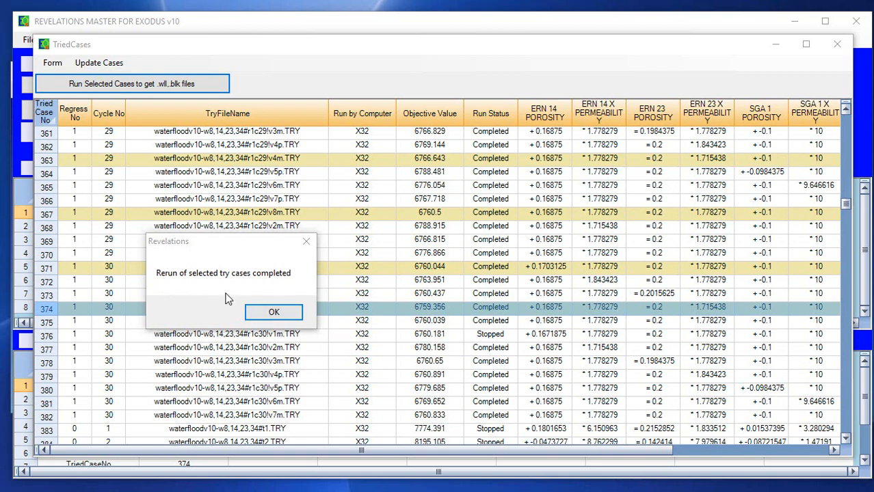
{"action": "left_click", "coordinate": [285, 312]}
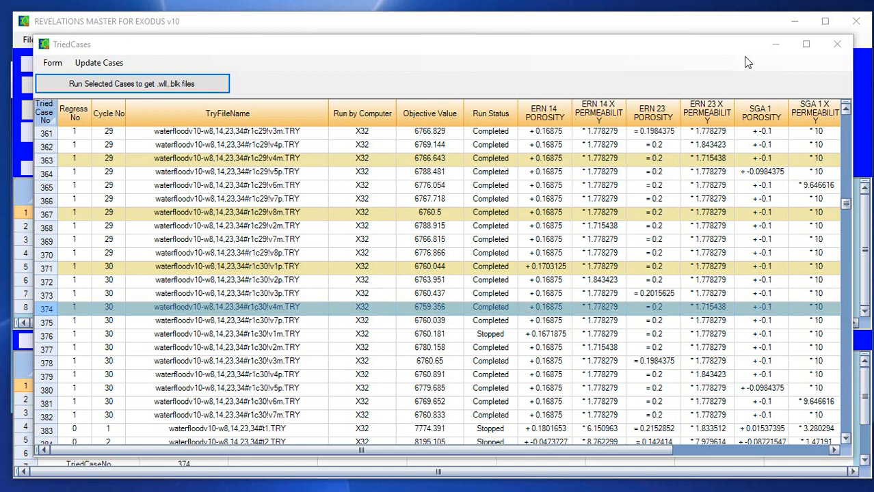
{"action": "left_click", "coordinate": [836, 46]}
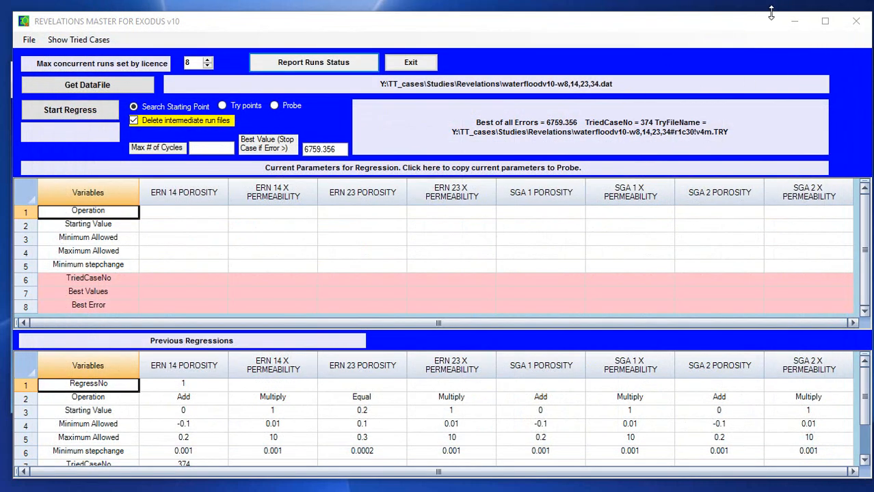
{"action": "left_click", "coordinate": [856, 21]}
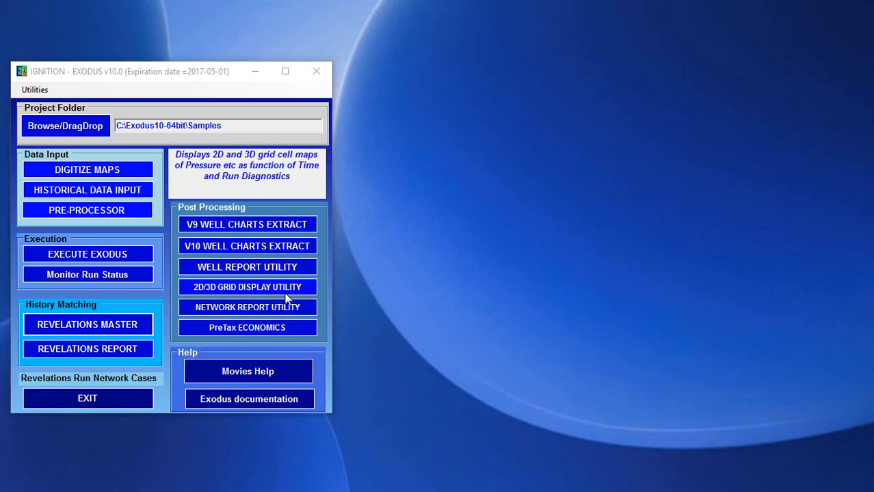
Open the 2D/3D Grid Display Utility and bring up its run file selection.
{"action": "left_click", "coordinate": [260, 290]}
{"action": "left_click", "coordinate": [261, 290]}
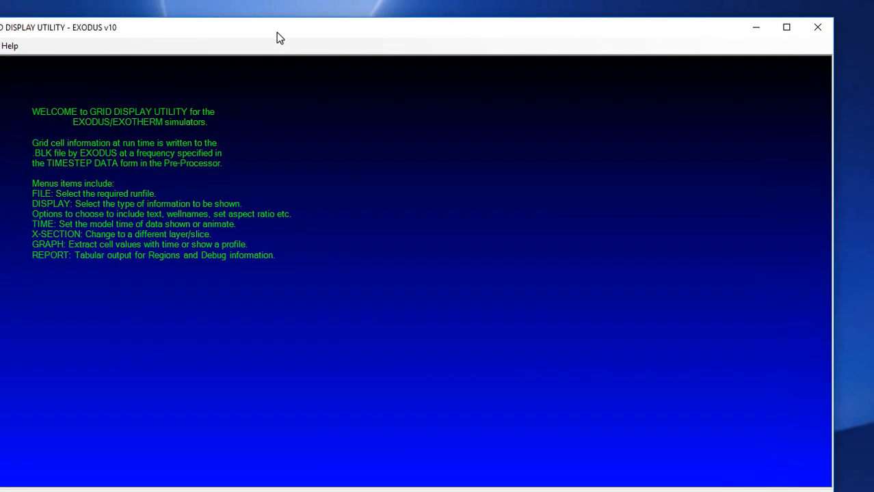
{"action": "left_click_drag", "start_coordinate": [276, 32], "coordinate": [314, 27]}
{"action": "left_click", "coordinate": [20, 37]}
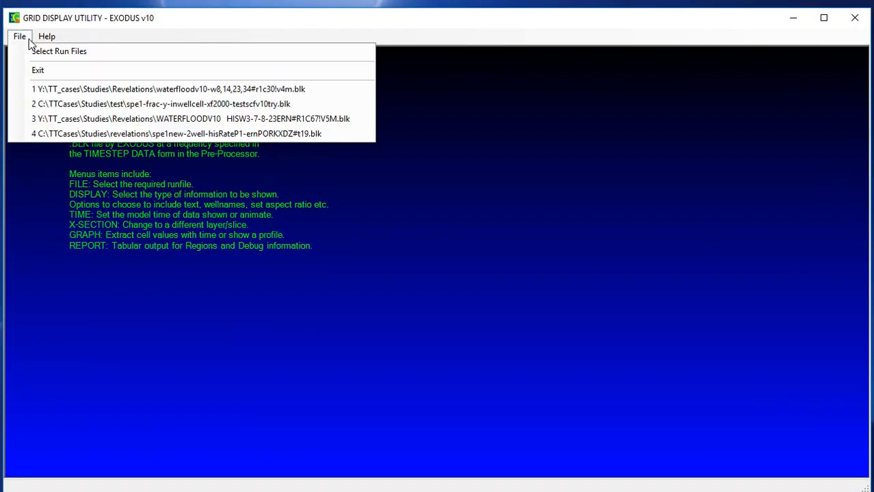
{"action": "left_click", "coordinate": [93, 52]}
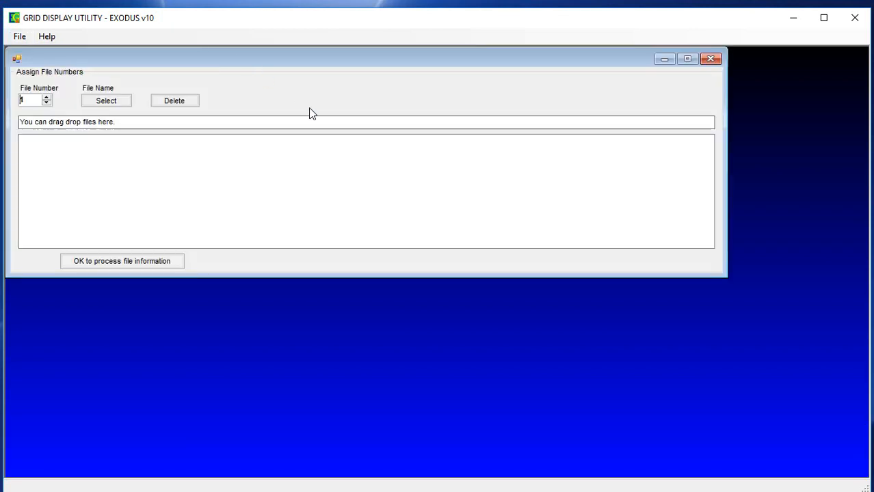
Assign waterfloodv10-w8,14,23,34#r1c30!v4m.blk from Y:\TT_cases\Studies\Revelations as file 1 and process its file information.
{"action": "left_click", "coordinate": [107, 102]}
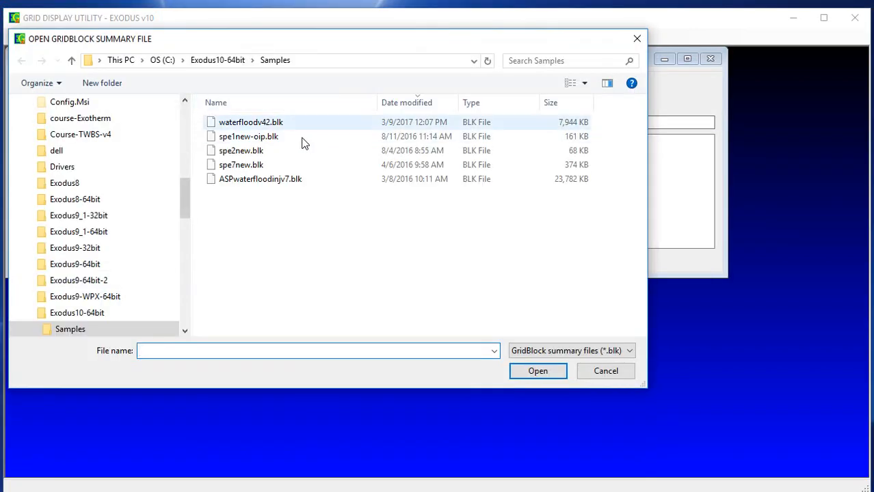
{"action": "left_click_drag", "start_coordinate": [188, 207], "coordinate": [207, 308]}
{"action": "left_click", "coordinate": [74, 268]}
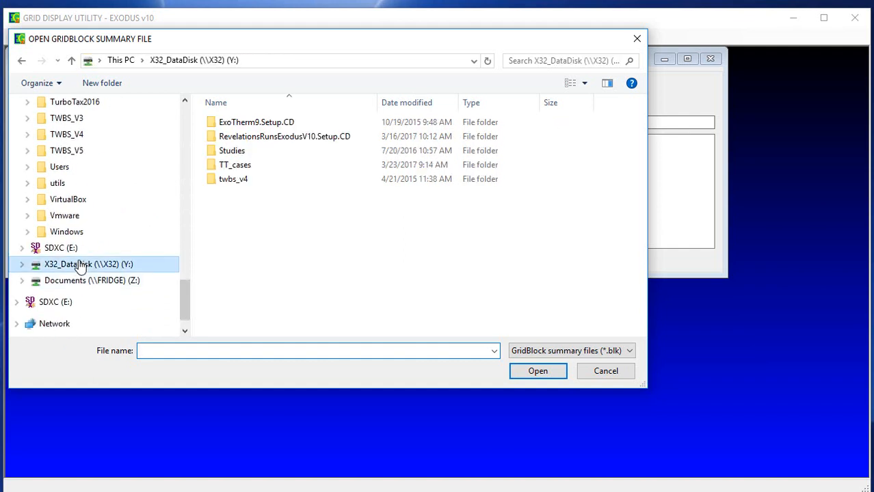
{"action": "double_click", "coordinate": [245, 168]}
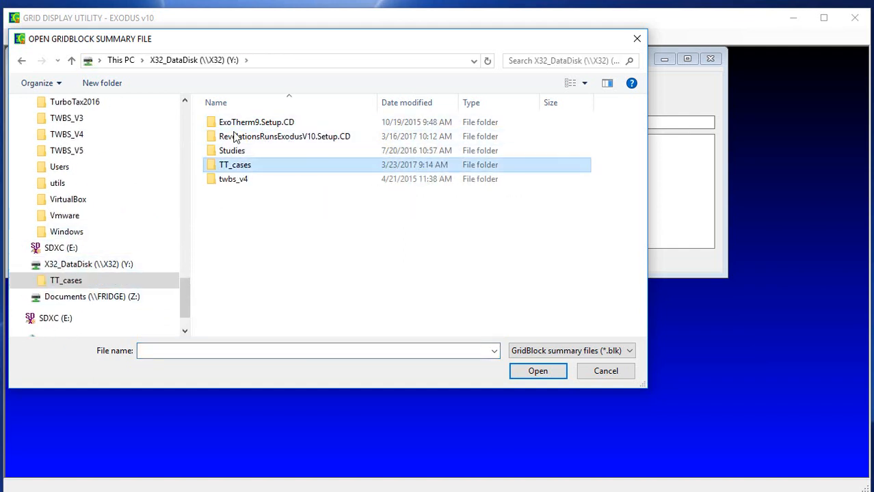
{"action": "double_click", "coordinate": [249, 166]}
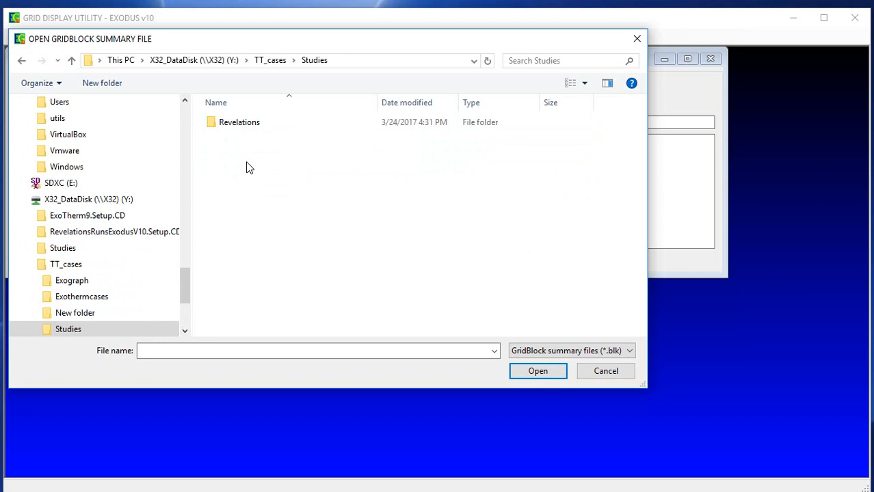
{"action": "double_click", "coordinate": [239, 122]}
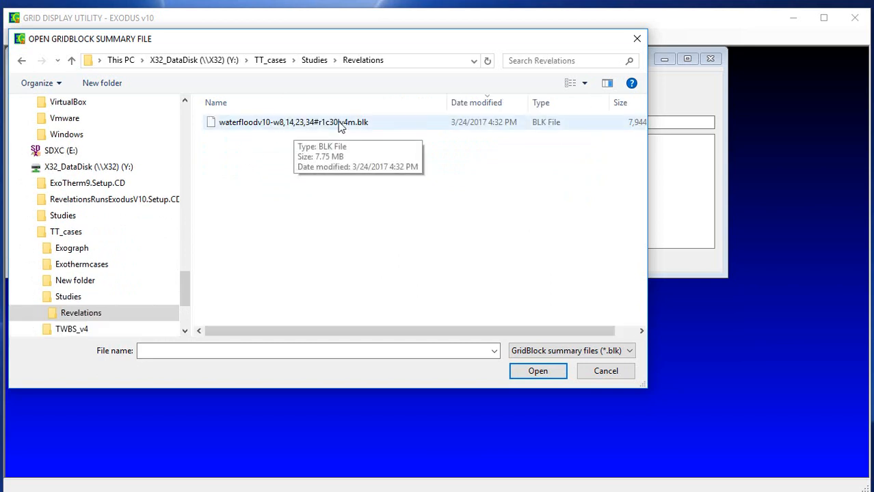
{"action": "left_click", "coordinate": [309, 130]}
{"action": "double_click", "coordinate": [310, 130]}
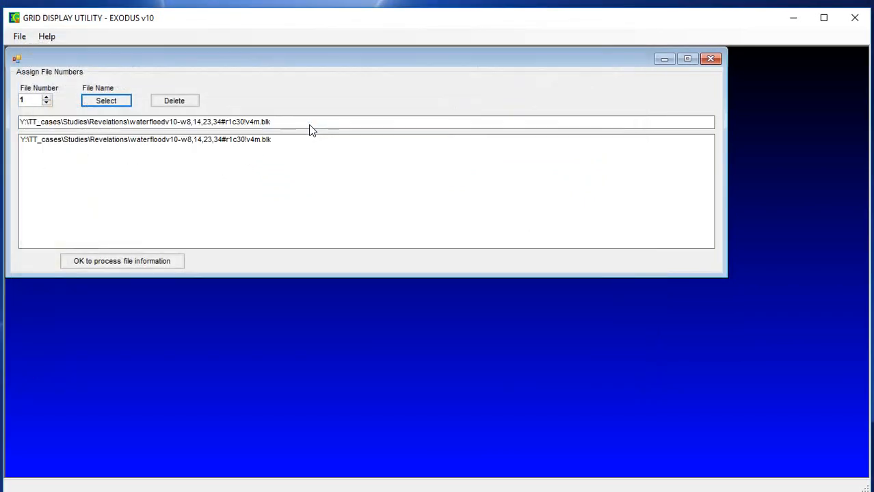
{"action": "left_click", "coordinate": [148, 266]}
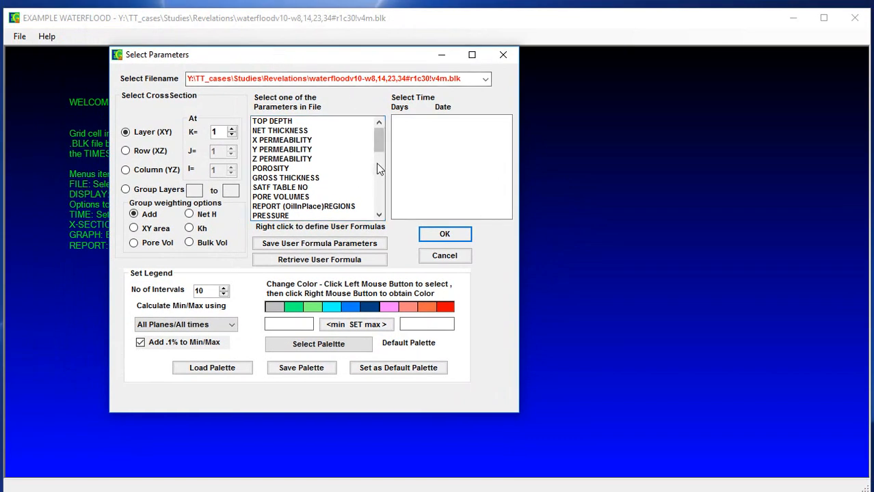
Display the WATER SATURATION grid map of layer 1 at 90 days, 1-APR-1982.
{"action": "scroll", "coordinate": [380, 147], "scroll_direction": "down", "scroll_amount": 2}
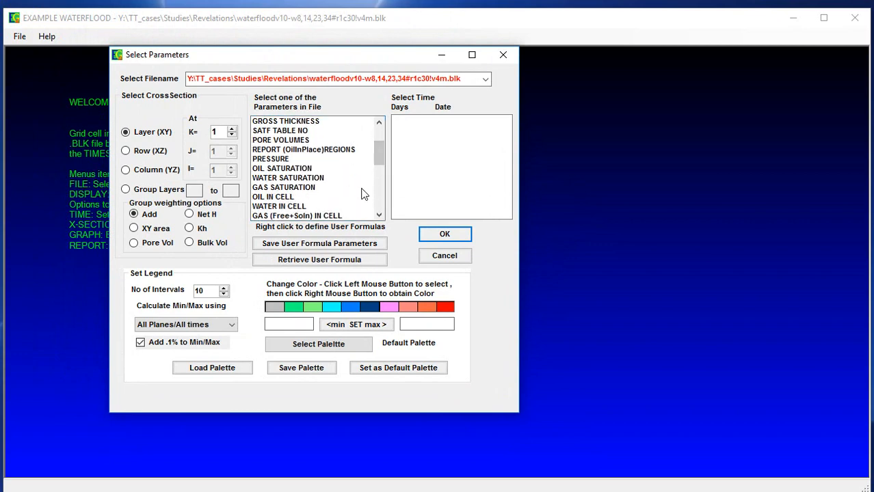
{"action": "left_click", "coordinate": [298, 179]}
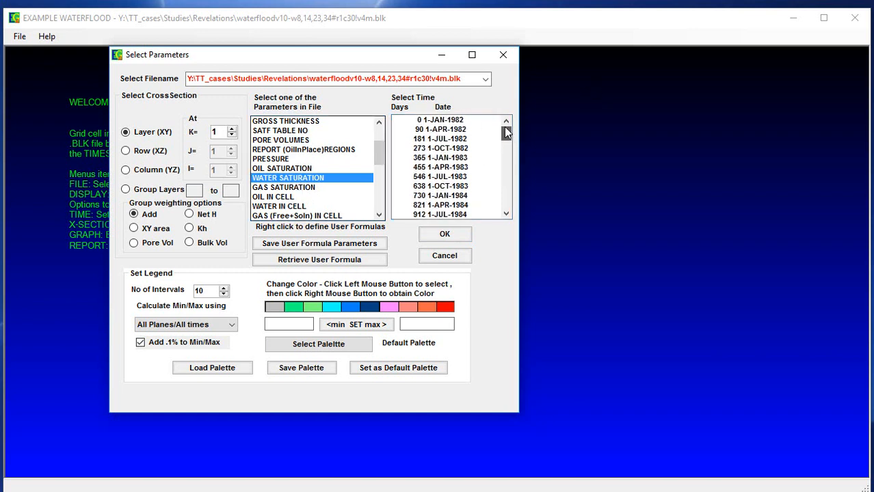
{"action": "left_click", "coordinate": [459, 129]}
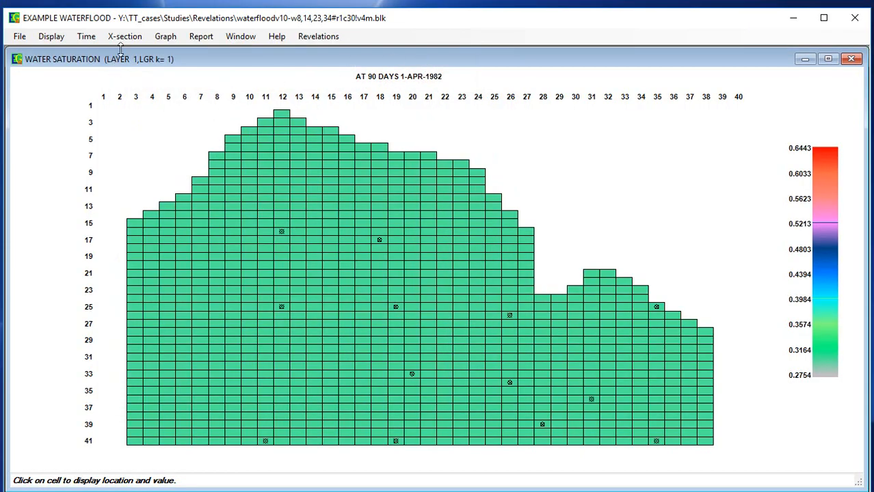
Add a new grid map of PRESSURE for layer 1 at 90 days, 1-APR-1982.
{"action": "left_click", "coordinate": [323, 39]}
{"action": "left_click", "coordinate": [318, 36]}
{"action": "left_click", "coordinate": [205, 38]}
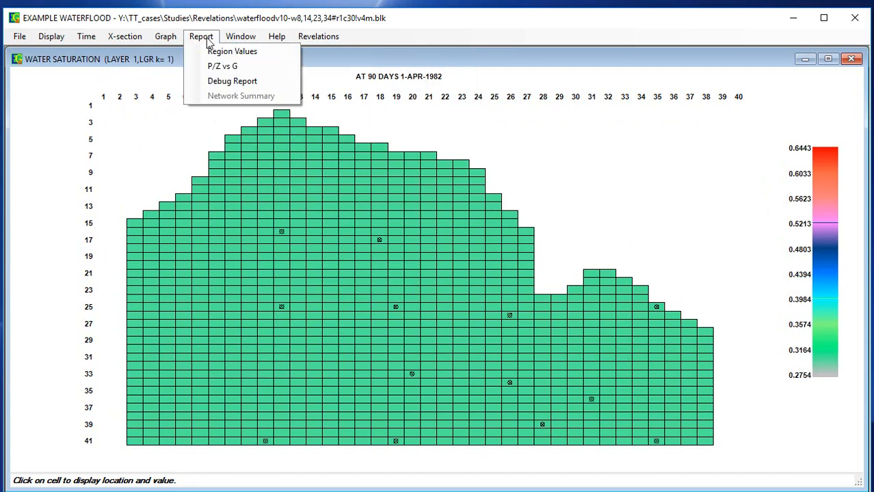
{"action": "mouse_move", "coordinate": [236, 37]}
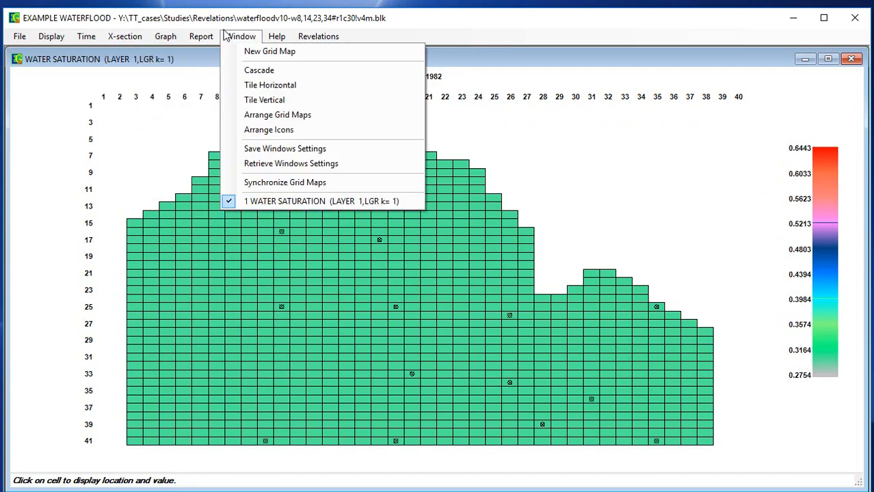
{"action": "left_click", "coordinate": [250, 53]}
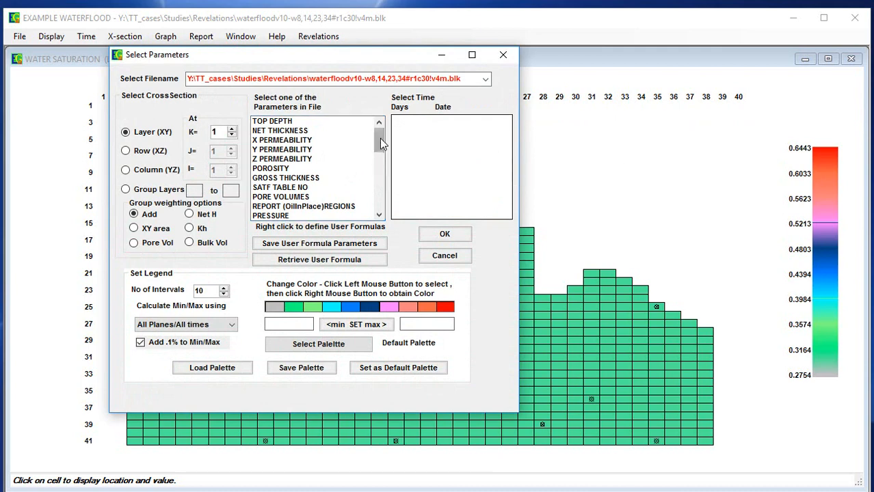
{"action": "scroll", "coordinate": [381, 141], "scroll_direction": "down", "scroll_amount": 3}
{"action": "left_click", "coordinate": [307, 150]}
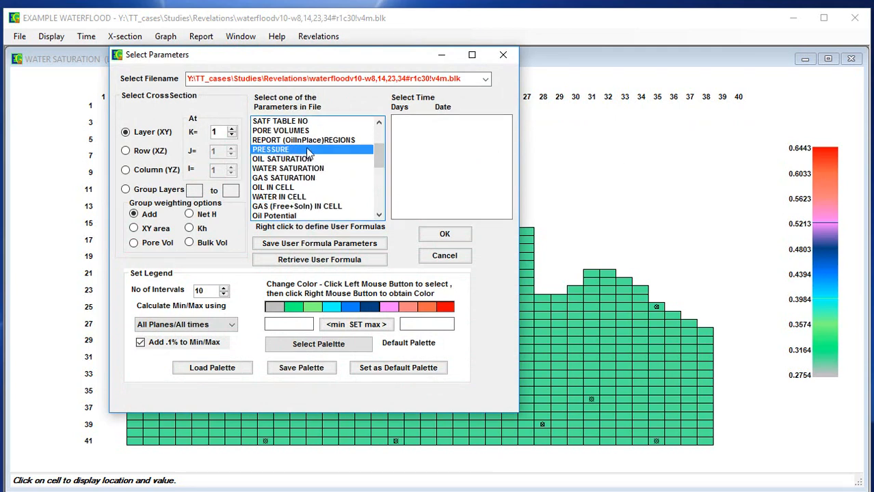
{"action": "mouse_move", "coordinate": [508, 134]}
{"action": "left_mouse_down"}
{"action": "mouse_move", "coordinate": [512, 145]}
{"action": "mouse_move", "coordinate": [500, 135]}
{"action": "left_mouse_up"}
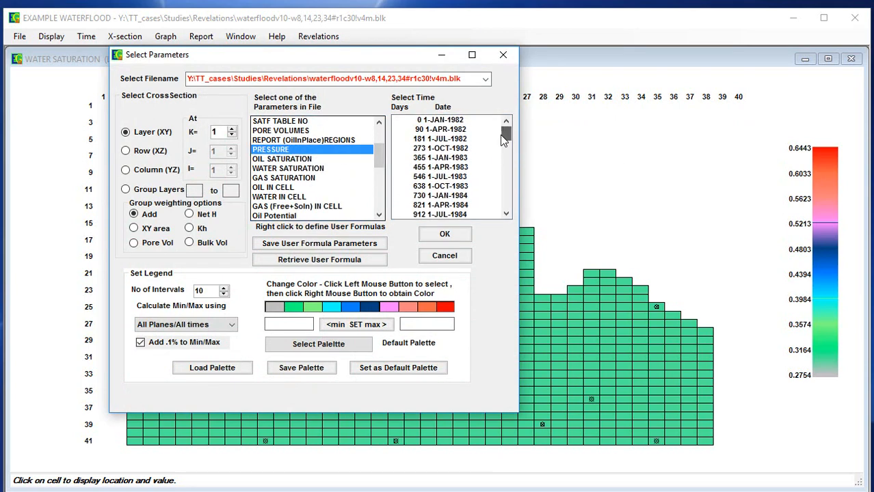
{"action": "left_click", "coordinate": [446, 130]}
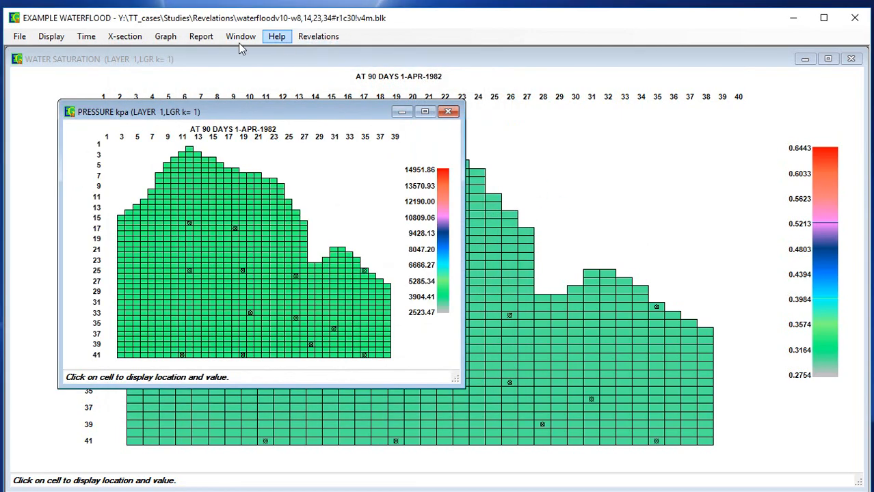
Arrange the water saturation and pressure grid maps side by side and synchronize them.
{"action": "left_click", "coordinate": [239, 38]}
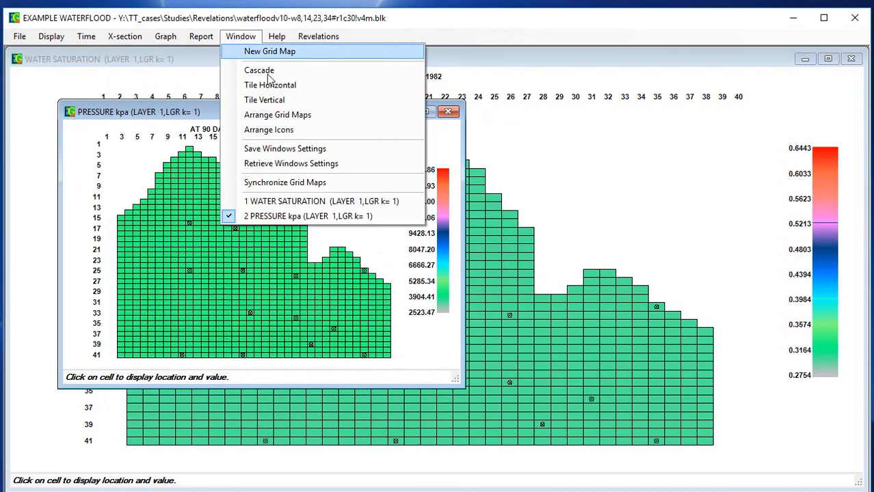
{"action": "left_click", "coordinate": [295, 115]}
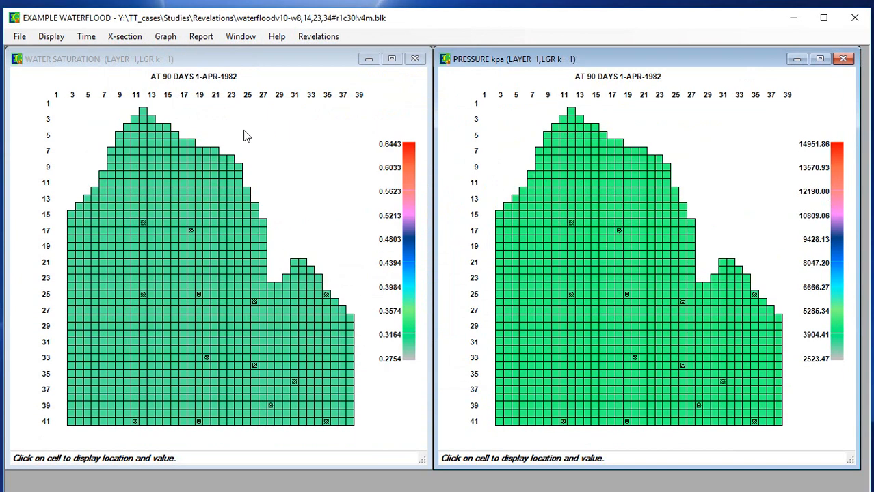
{"action": "left_click", "coordinate": [251, 38]}
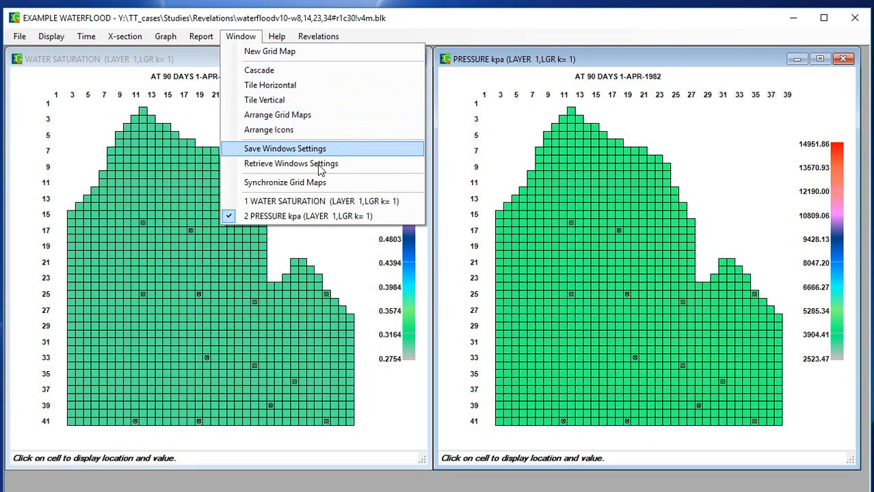
{"action": "left_click", "coordinate": [324, 183]}
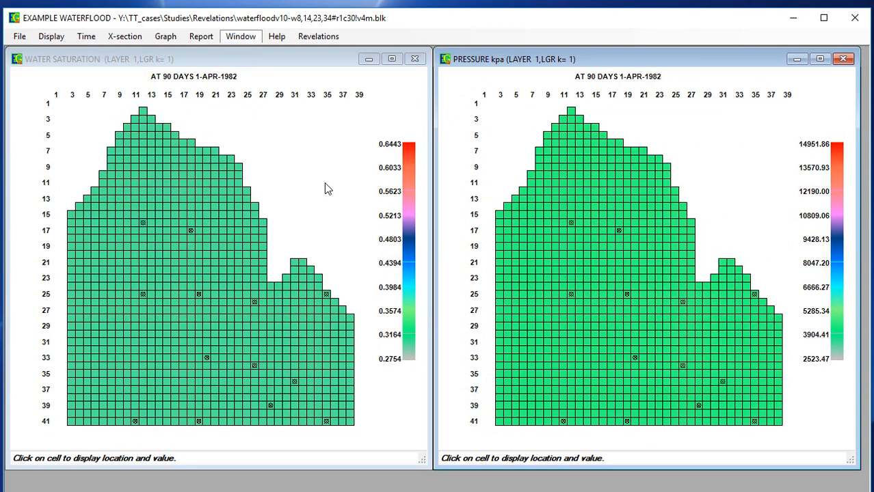
Advance both synchronized grid maps to the next time, 181 days, 1-JUL-1982.
{"action": "left_click", "coordinate": [52, 37]}
{"action": "mouse_move", "coordinate": [86, 36]}
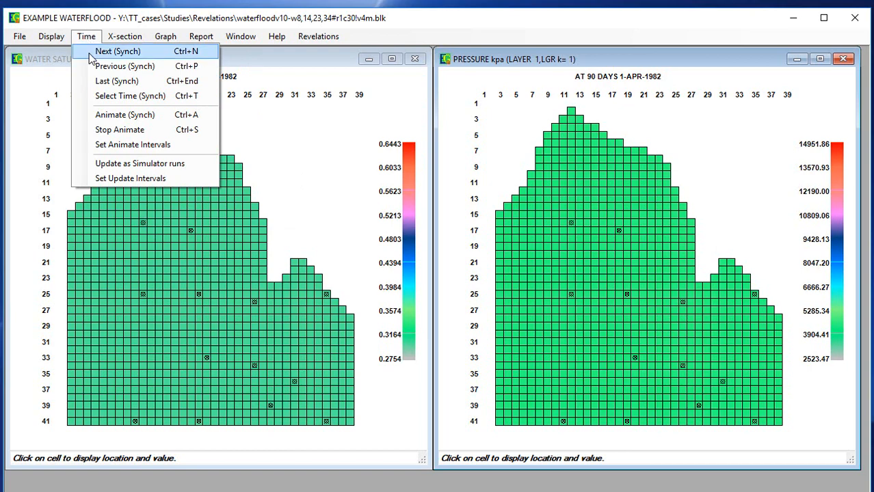
{"action": "left_click", "coordinate": [119, 100]}
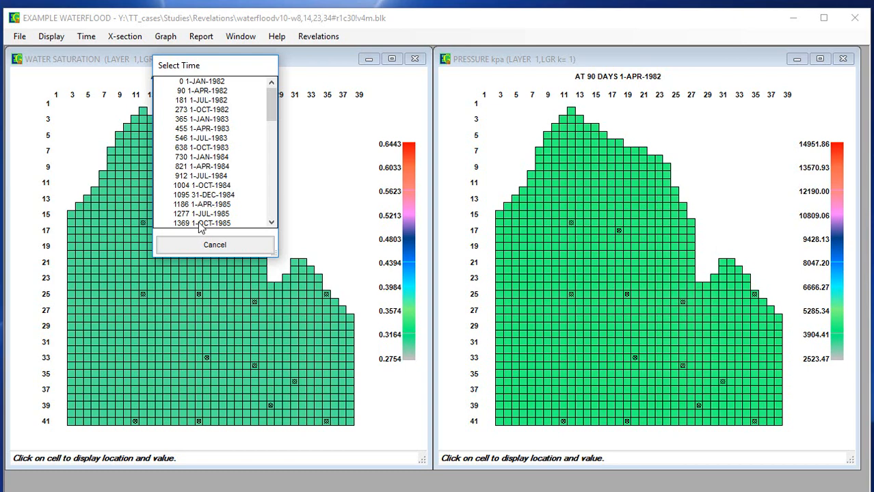
{"action": "left_click", "coordinate": [199, 224]}
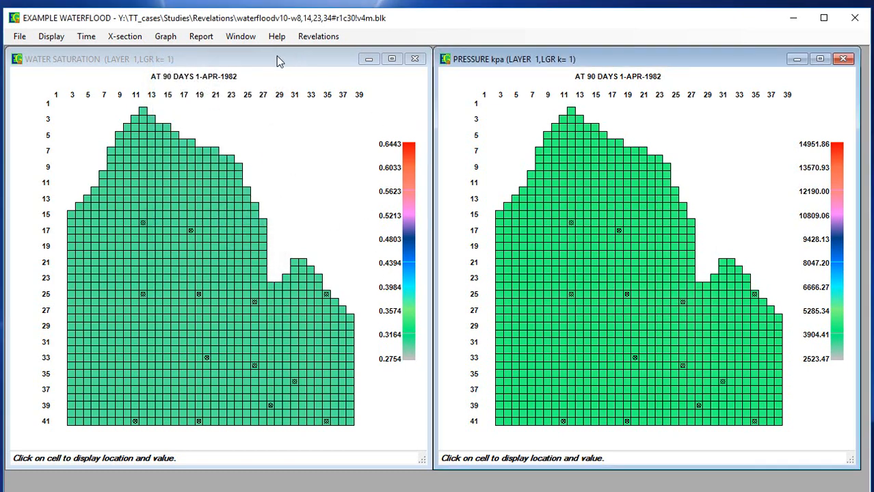
{"action": "left_click", "coordinate": [93, 39]}
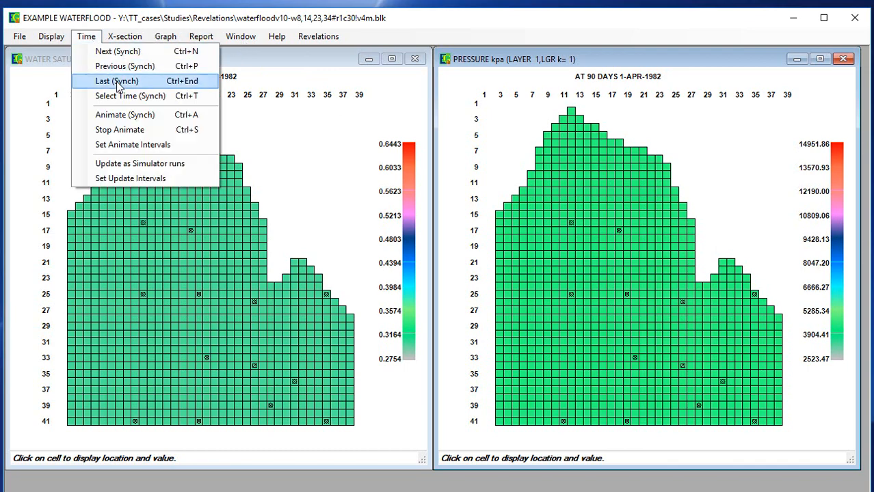
{"action": "left_click", "coordinate": [108, 52]}
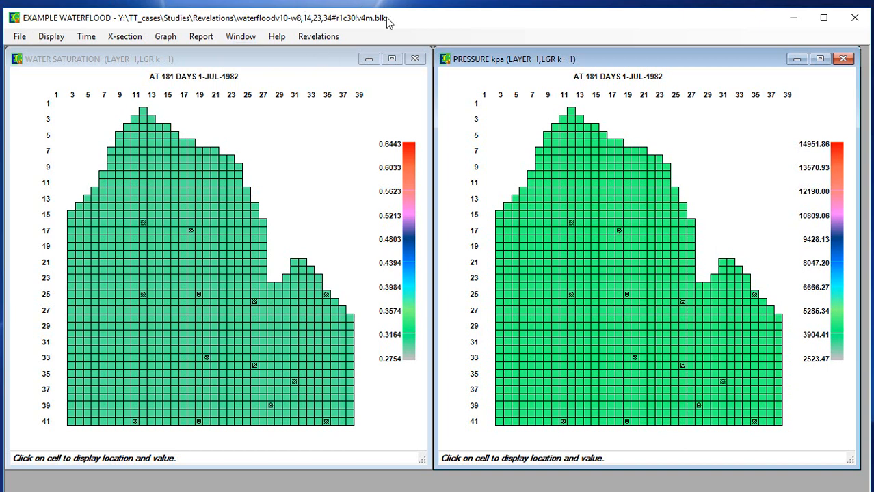
Read the Revelations .OPT file for the displayed run.
{"action": "left_click", "coordinate": [321, 37]}
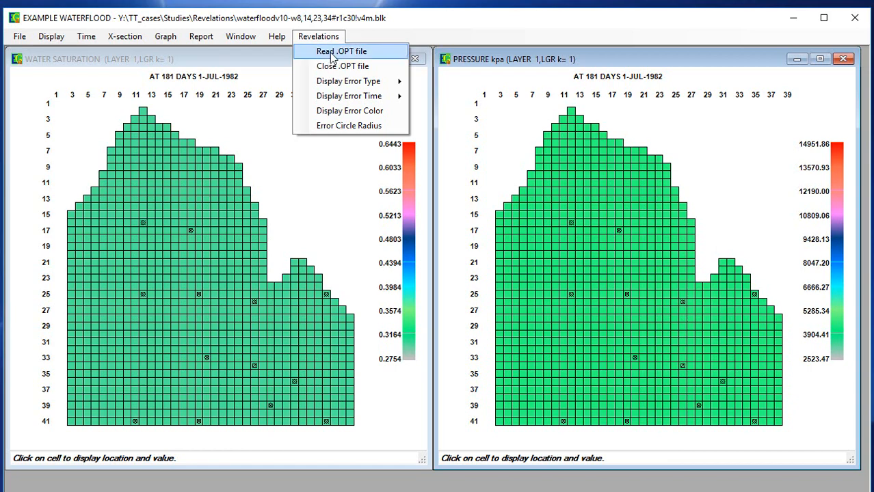
{"action": "left_click", "coordinate": [333, 54]}
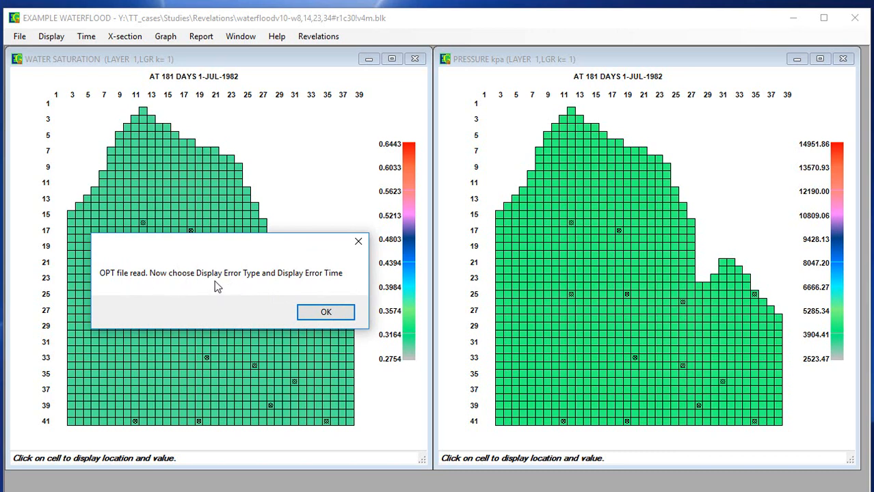
{"action": "left_click", "coordinate": [336, 314]}
Set the displayed error type to Water Rate Cumulative Error.
{"action": "left_click", "coordinate": [319, 39]}
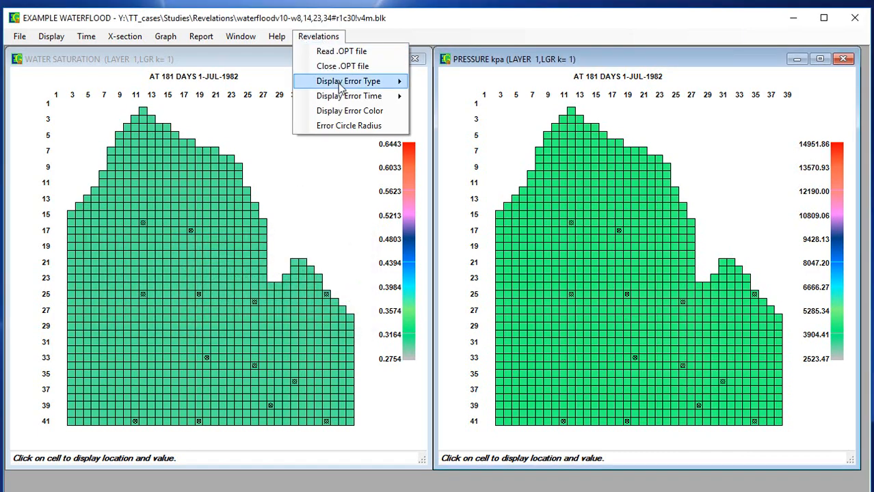
{"action": "mouse_move", "coordinate": [338, 83]}
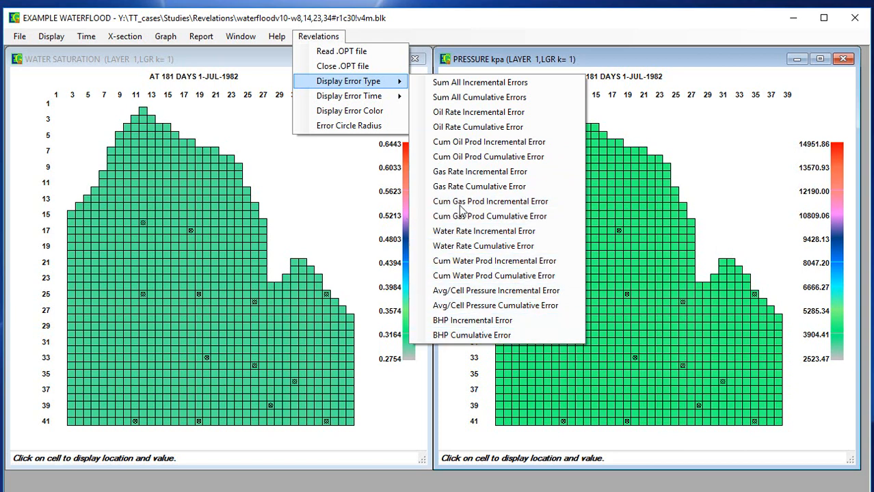
{"action": "left_click", "coordinate": [479, 248]}
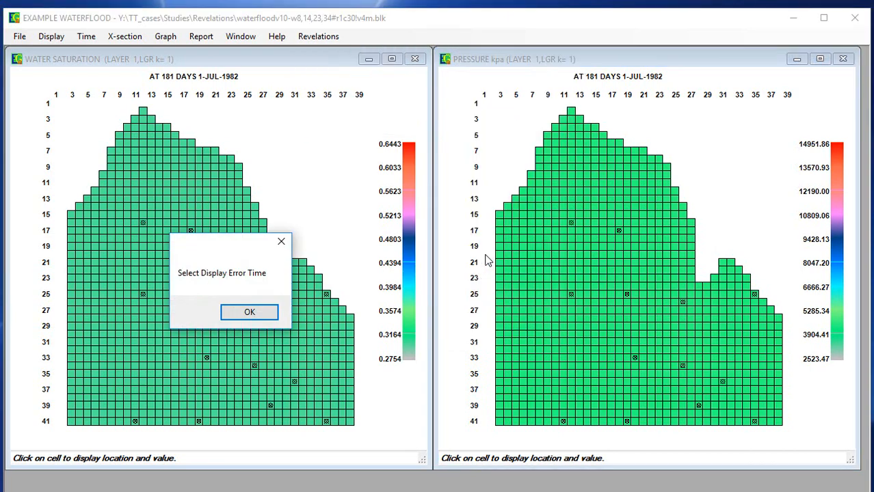
{"action": "left_click", "coordinate": [249, 312]}
Set the error display time to the nearest observed time for the grid maps.
{"action": "left_click", "coordinate": [309, 40]}
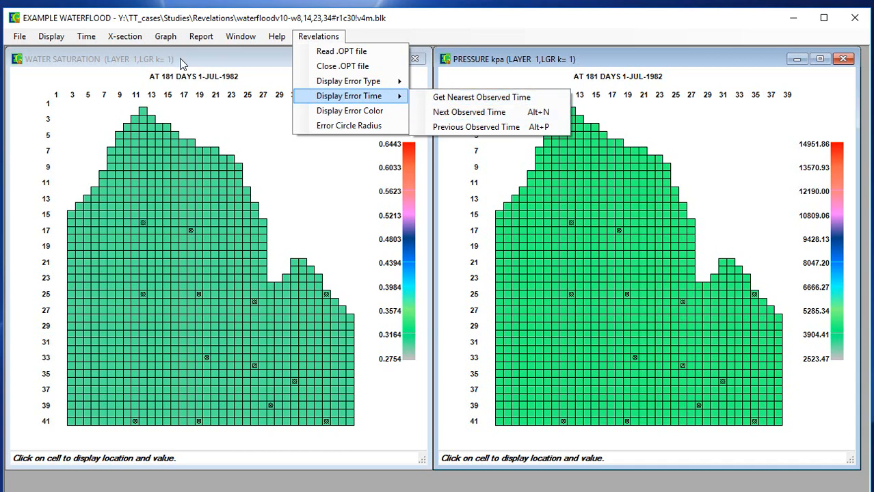
{"action": "left_click", "coordinate": [513, 97]}
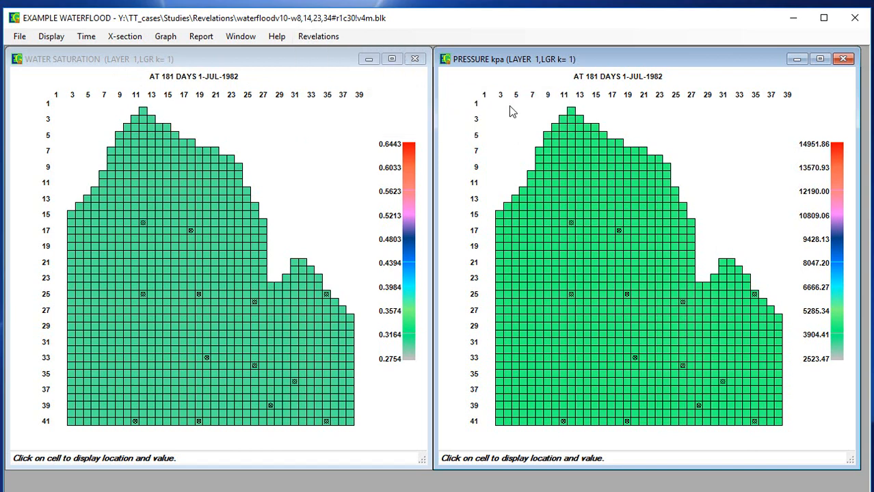
{"action": "left_click", "coordinate": [316, 38]}
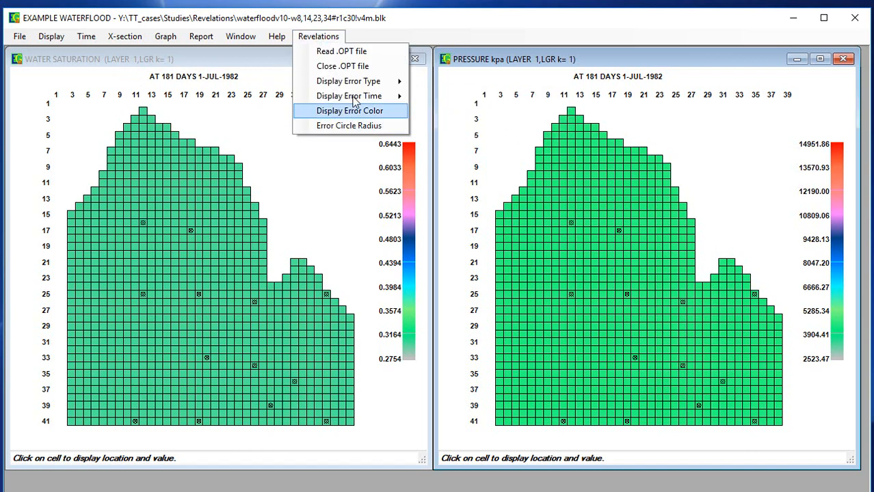
{"action": "left_click", "coordinate": [264, 220]}
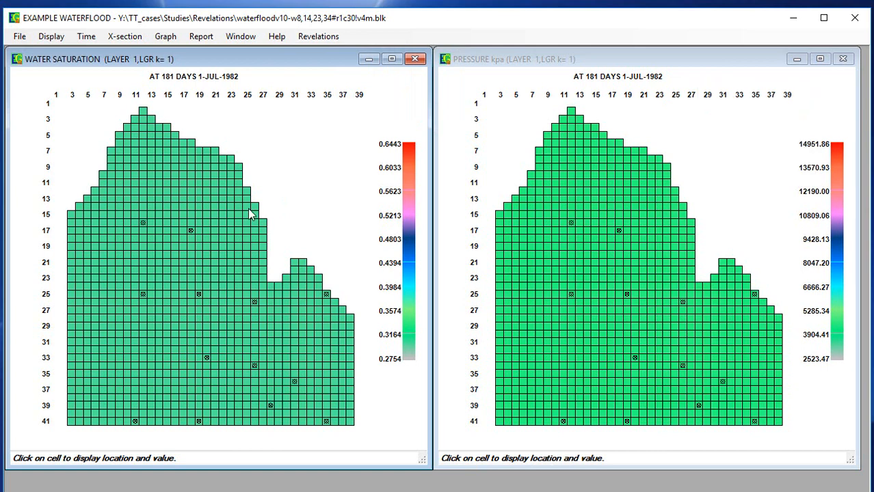
{"action": "left_click", "coordinate": [323, 39]}
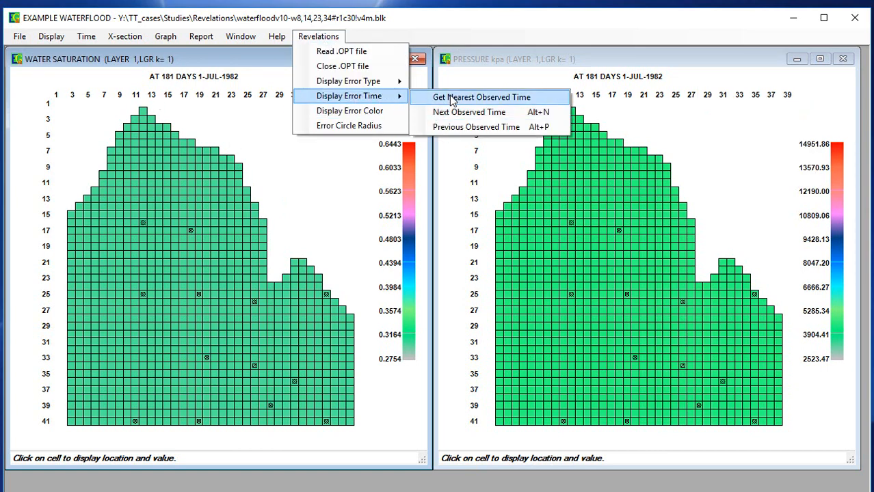
{"action": "left_click", "coordinate": [452, 99]}
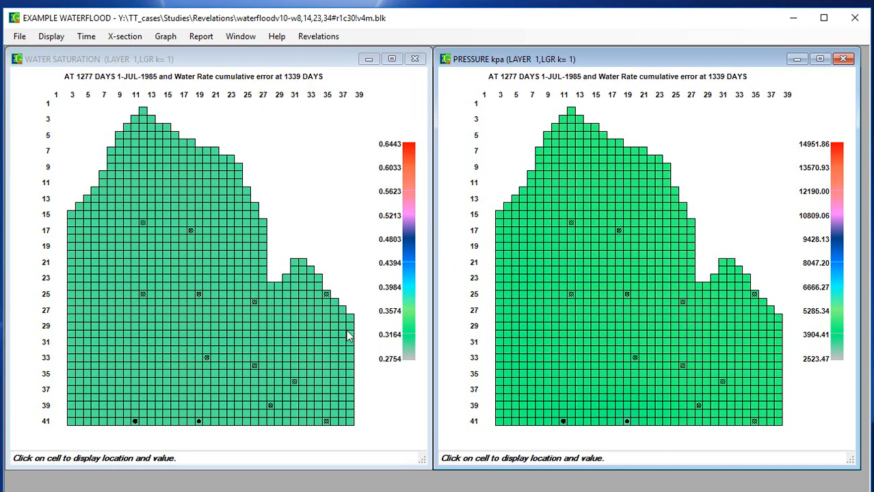
Switch both maps to layer 2 and advance them with the water rate error to 5510 days, 1-FEB-1997, inspecting cells along the way.
{"action": "left_click", "coordinate": [202, 374]}
{"action": "left_click", "coordinate": [230, 359]}
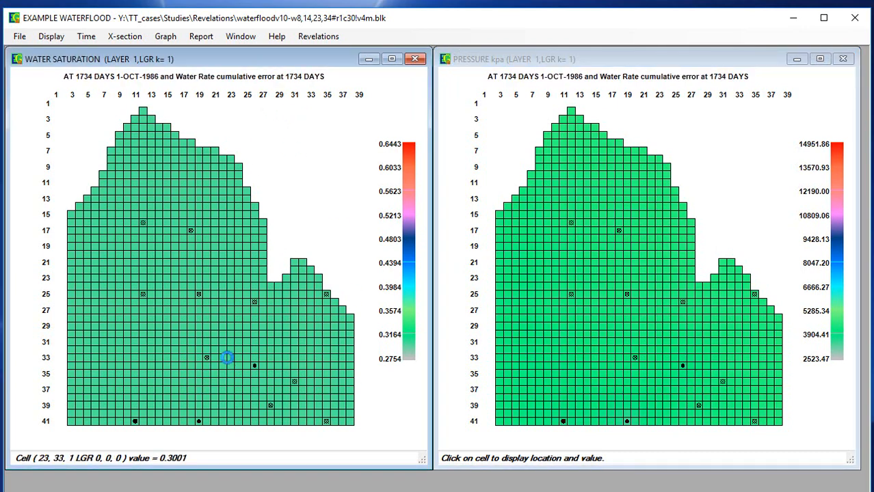
{"action": "left_click", "coordinate": [251, 331]}
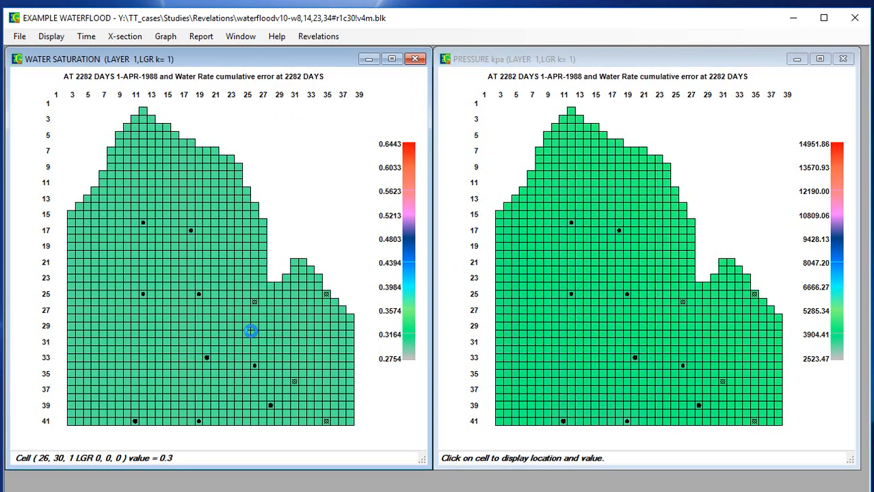
{"action": "key", "text": "Page_Down"}
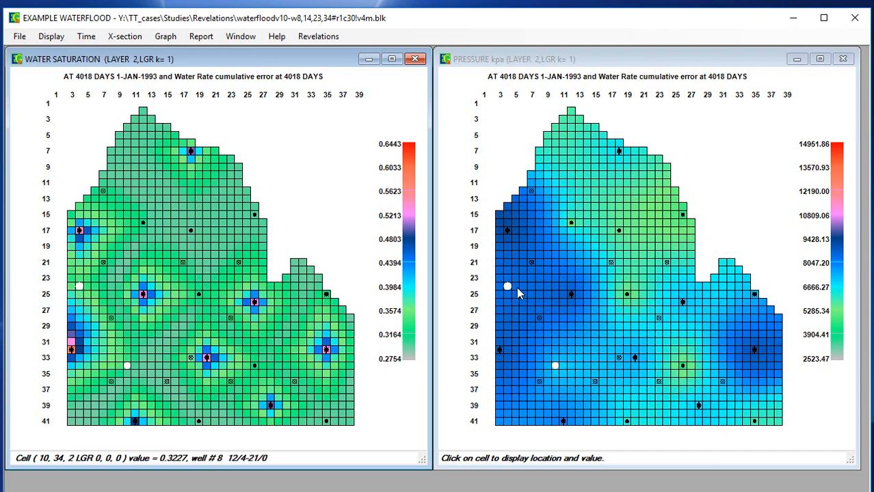
{"action": "left_click", "coordinate": [500, 291]}
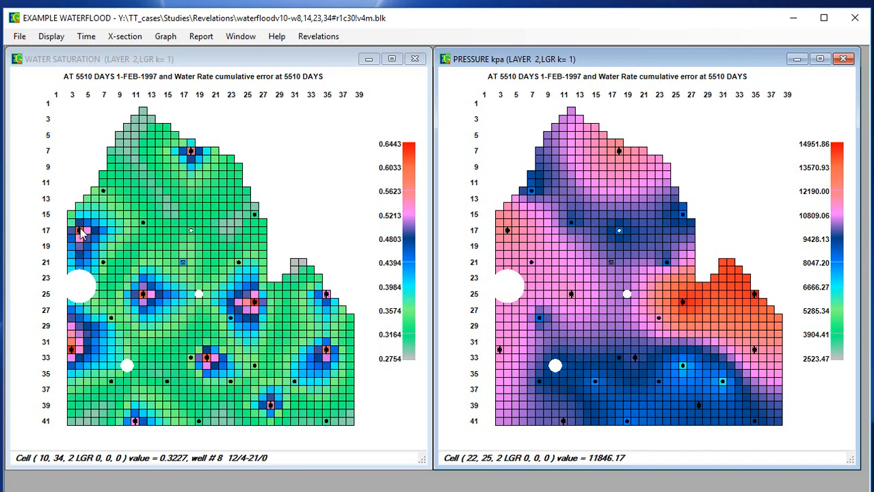
Step the water rate cumulative error back through the previous observed times to 5234 days, keeping the maps at 5510 days.
{"action": "left_click", "coordinate": [333, 38]}
{"action": "mouse_move", "coordinate": [376, 97]}
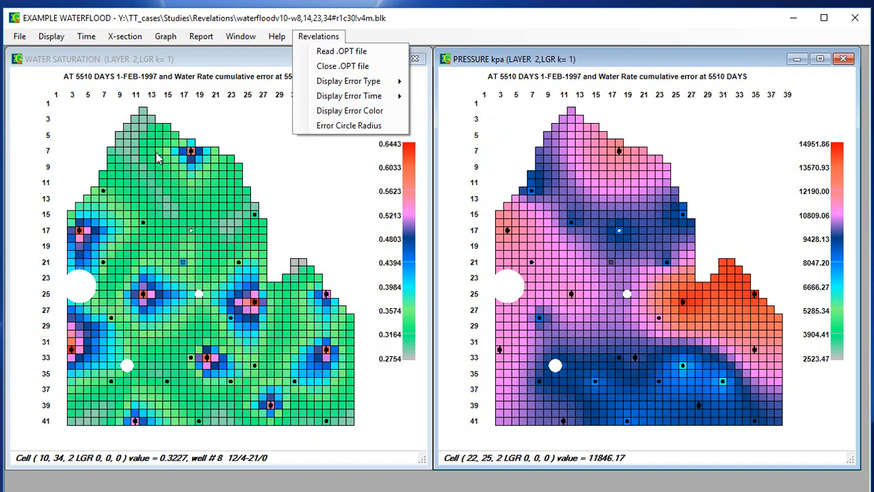
{"action": "left_click", "coordinate": [333, 38]}
{"action": "left_click", "coordinate": [332, 38]}
{"action": "left_click", "coordinate": [329, 39]}
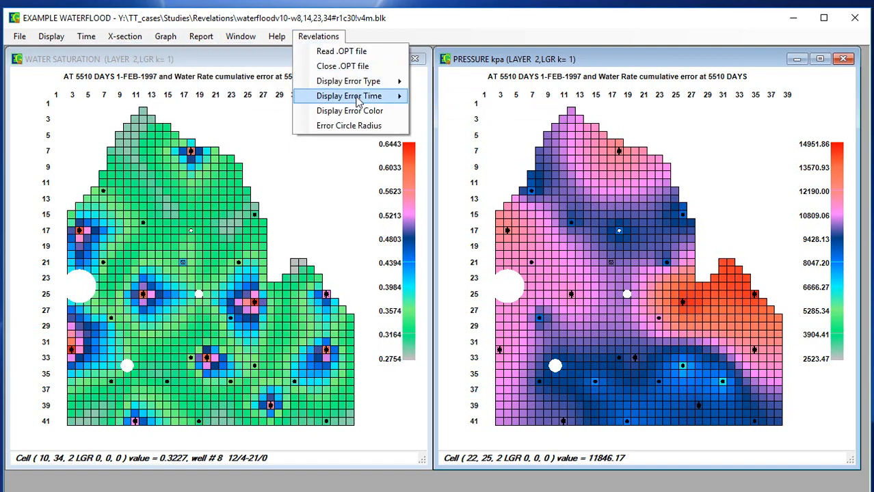
{"action": "mouse_move", "coordinate": [357, 101]}
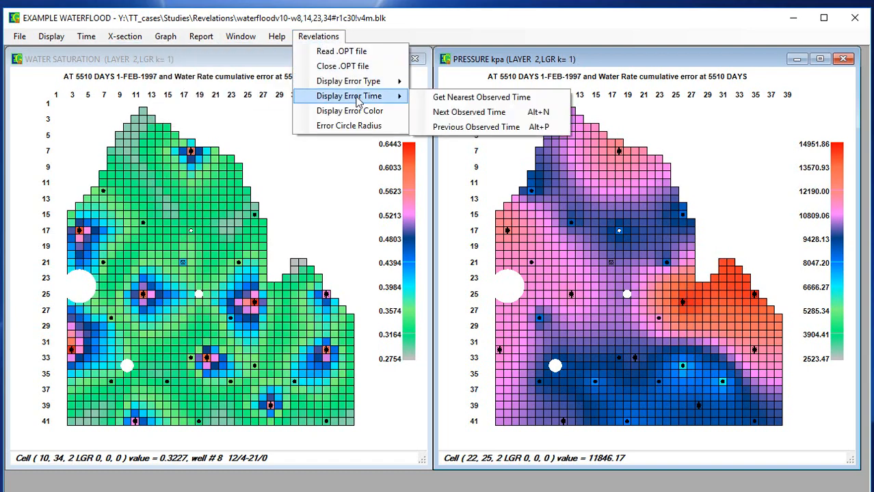
{"action": "left_click", "coordinate": [467, 128]}
{"action": "key", "text": "Left"}
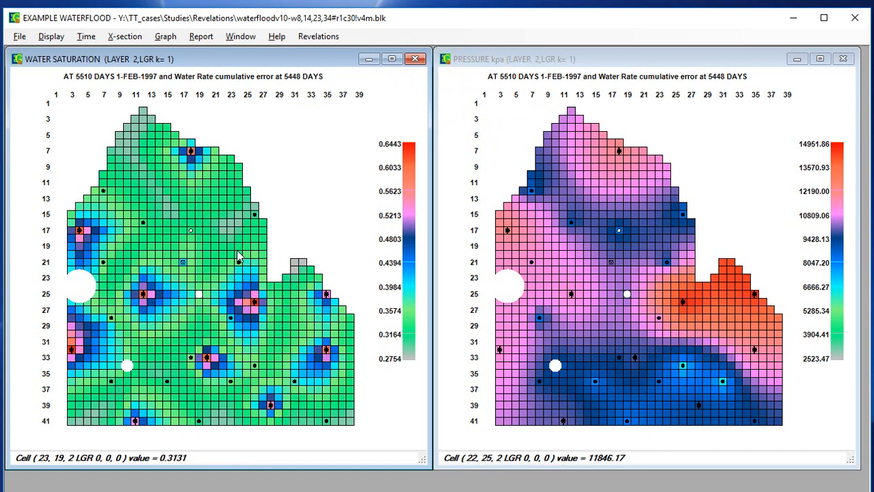
{"action": "key", "text": "Left"}
{"action": "key", "text": "Left"}
{"action": "key", "text": "Left"}
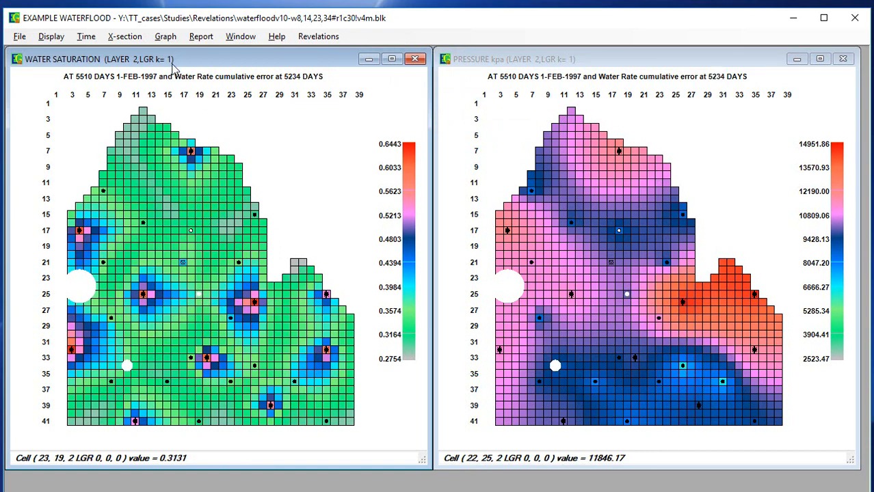
Step the water rate cumulative error on both maps back through the observed times to 4473 days.
{"action": "left_click", "coordinate": [272, 142]}
{"action": "key", "text": "Left"}
{"action": "key", "text": "Left"}
{"action": "key", "text": "Left"}
{"action": "key", "text": "Left"}
{"action": "key", "text": "Left"}
{"action": "key", "text": "Left"}
{"action": "key", "text": "Left"}
{"action": "key", "text": "Left"}
{"action": "key", "text": "Left"}
{"action": "key", "text": "Left"}
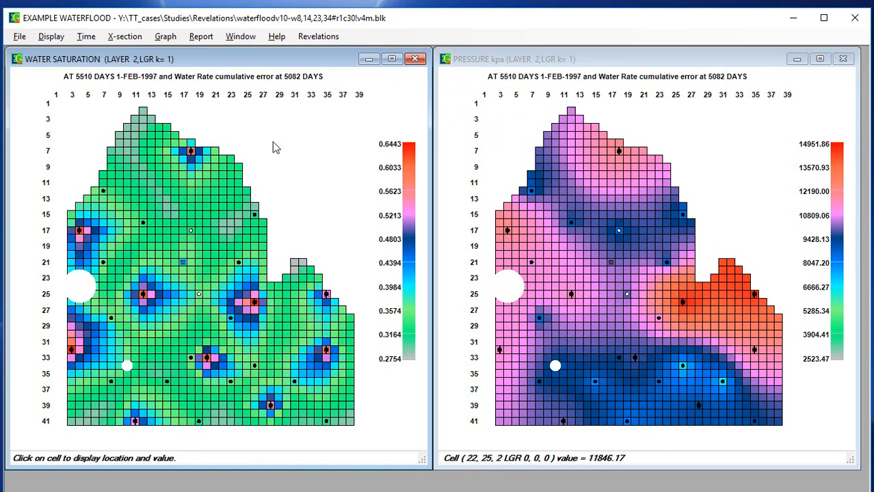
{"action": "key", "text": "Left"}
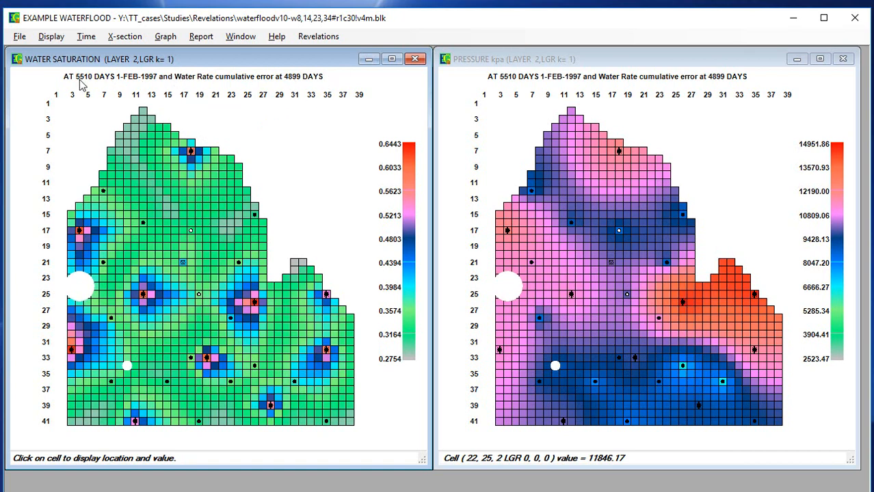
{"action": "key", "text": "Left"}
{"action": "key", "text": "Left"}
{"action": "key", "text": "Left"}
{"action": "key", "text": "Left"}
{"action": "key", "text": "Left"}
{"action": "key", "text": "Left"}
{"action": "key", "text": "Left"}
{"action": "key", "text": "Left"}
{"action": "key", "text": "Left"}
{"action": "key", "text": "Left"}
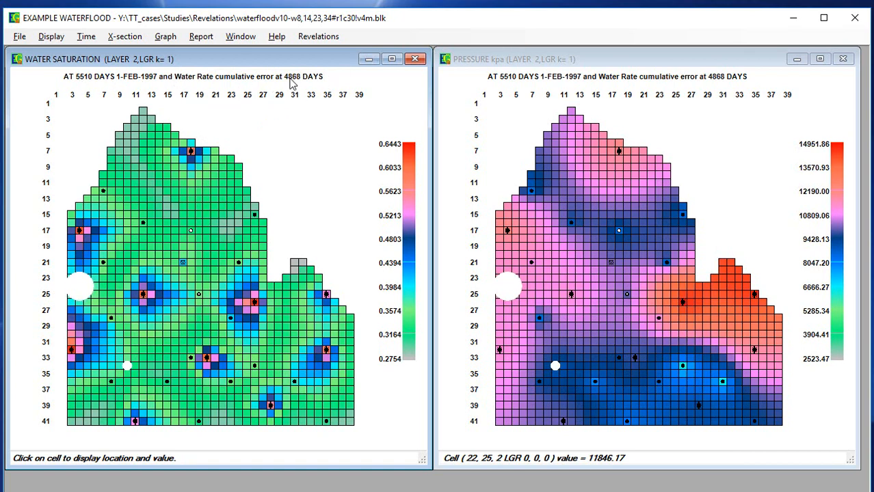
{"action": "key", "text": "Left"}
{"action": "key", "text": "Left"}
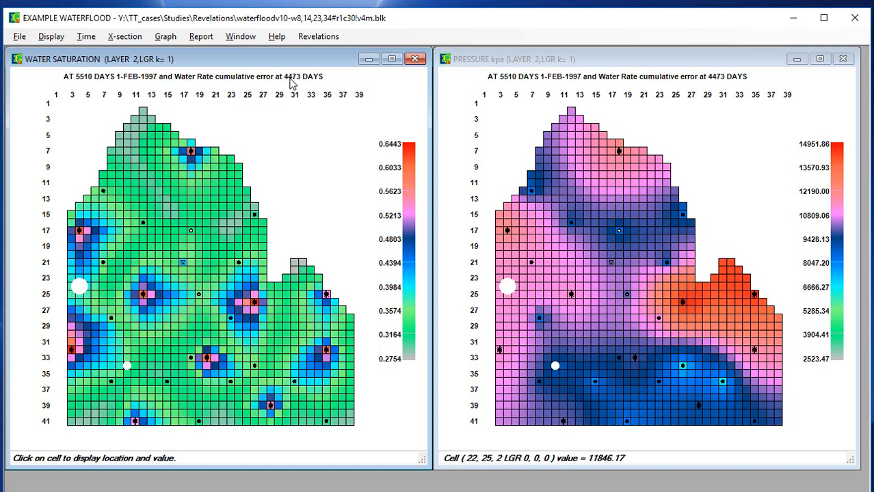
Step the water rate cumulative error forward through the observed times to 4717 days.
{"action": "key", "text": "alt"}
{"action": "key", "text": "alt"}
{"action": "key", "text": "Left"}
{"action": "key", "text": "Left"}
{"action": "key", "text": "Right"}
{"action": "key", "text": "Right"}
{"action": "key", "text": "Right"}
{"action": "key", "text": "Right"}
{"action": "key", "text": "Right"}
{"action": "key", "text": "Right"}
{"action": "key", "text": "Right"}
{"action": "key", "text": "Right"}
{"action": "key", "text": "Right"}
{"action": "key", "text": "Right"}
{"action": "key", "text": "Right"}
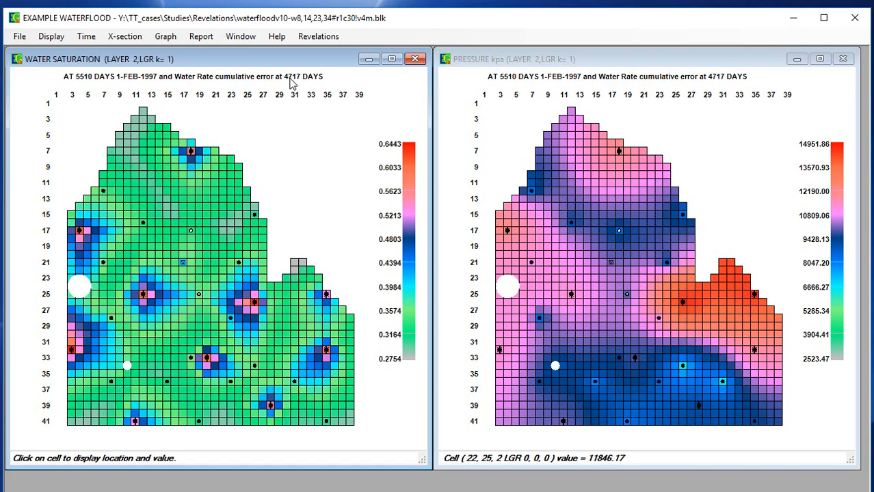
Change the display color of the error circles to yellow.
{"action": "left_click", "coordinate": [314, 38]}
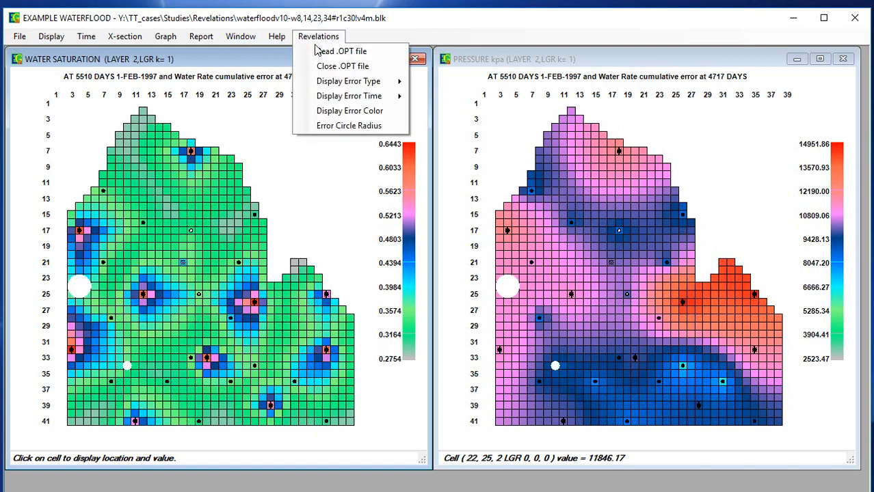
{"action": "left_click", "coordinate": [345, 112]}
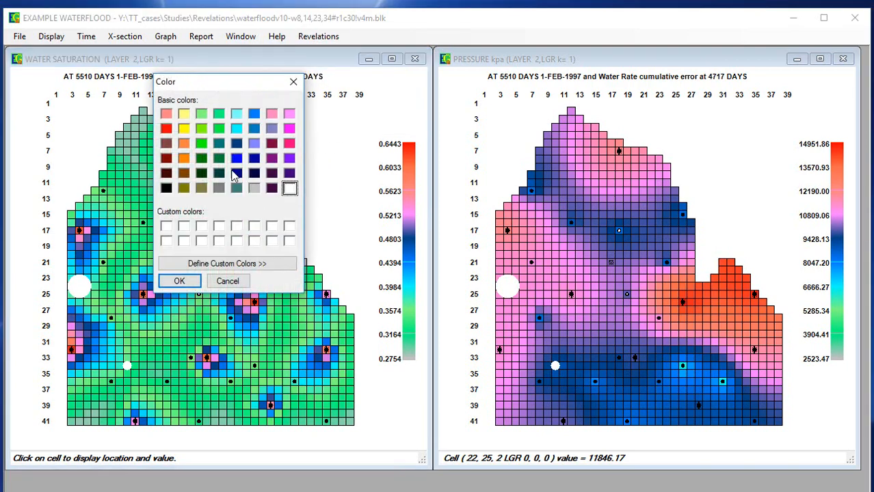
{"action": "left_click", "coordinate": [185, 129]}
{"action": "left_click", "coordinate": [179, 281]}
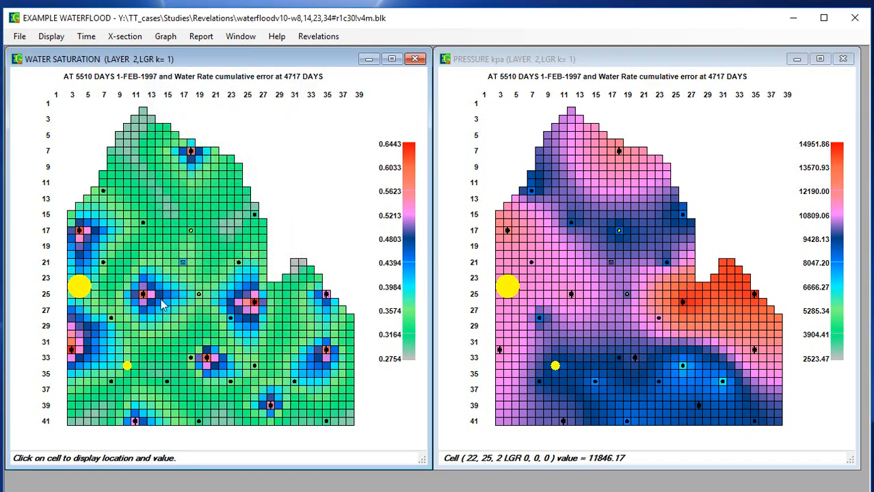
Increase the maximum radius of the error circles and advance the water rate cumulative error to 4991 days.
{"action": "left_click", "coordinate": [320, 37]}
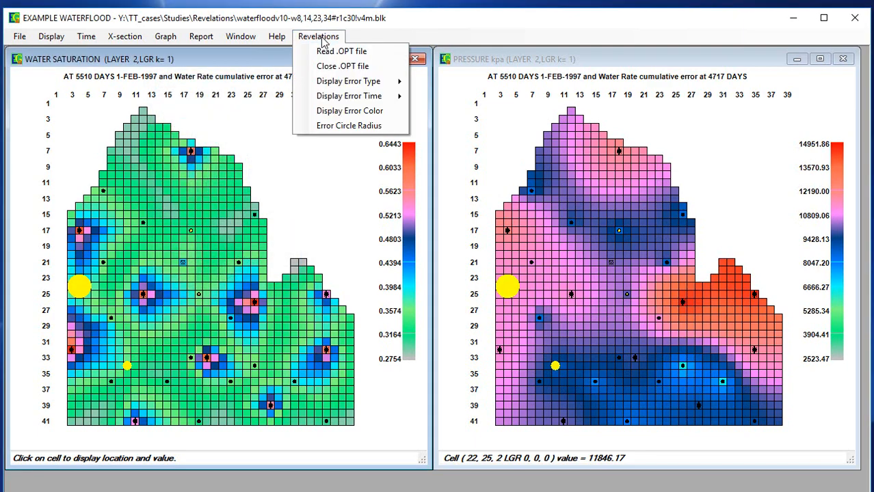
{"action": "left_click", "coordinate": [366, 127]}
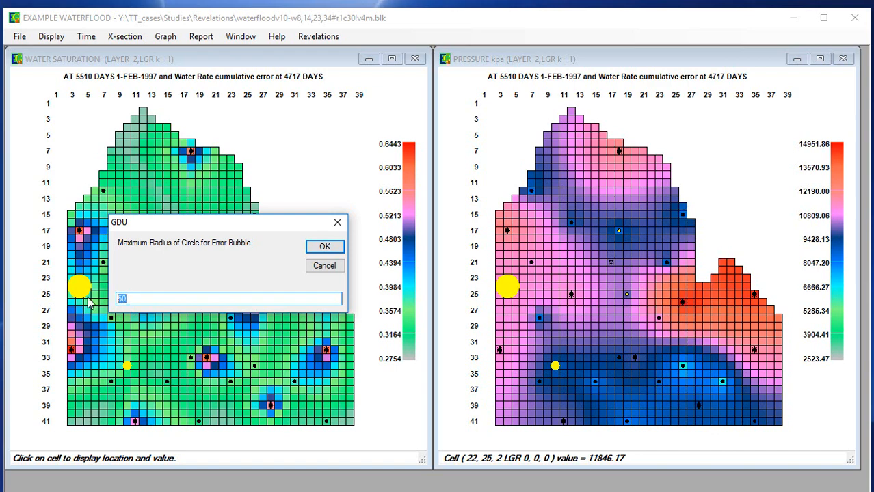
{"action": "left_click", "coordinate": [324, 247]}
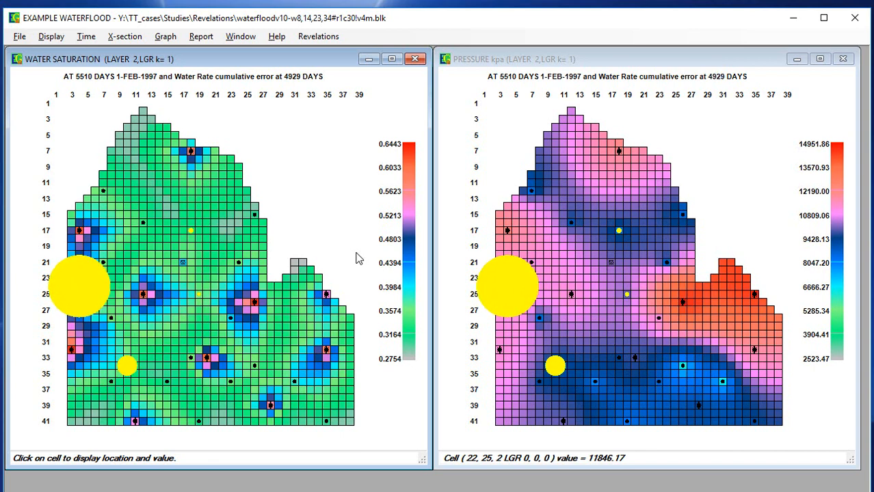
{"action": "key", "text": "alt"}
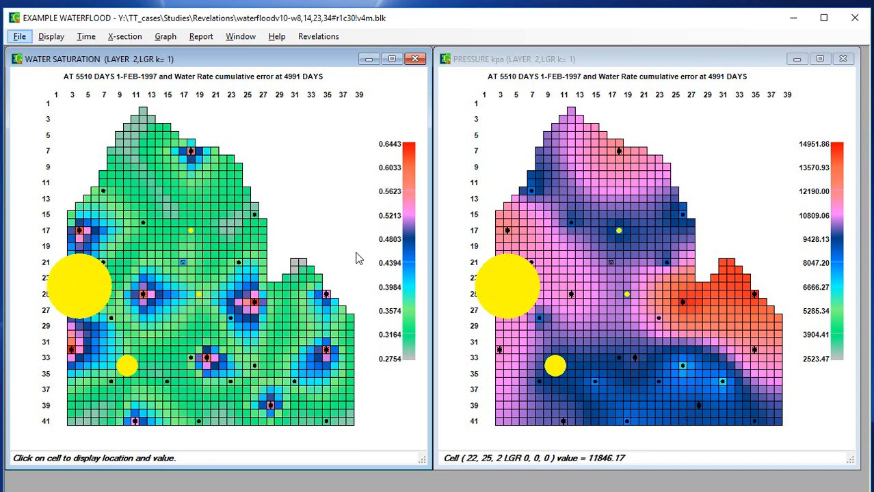